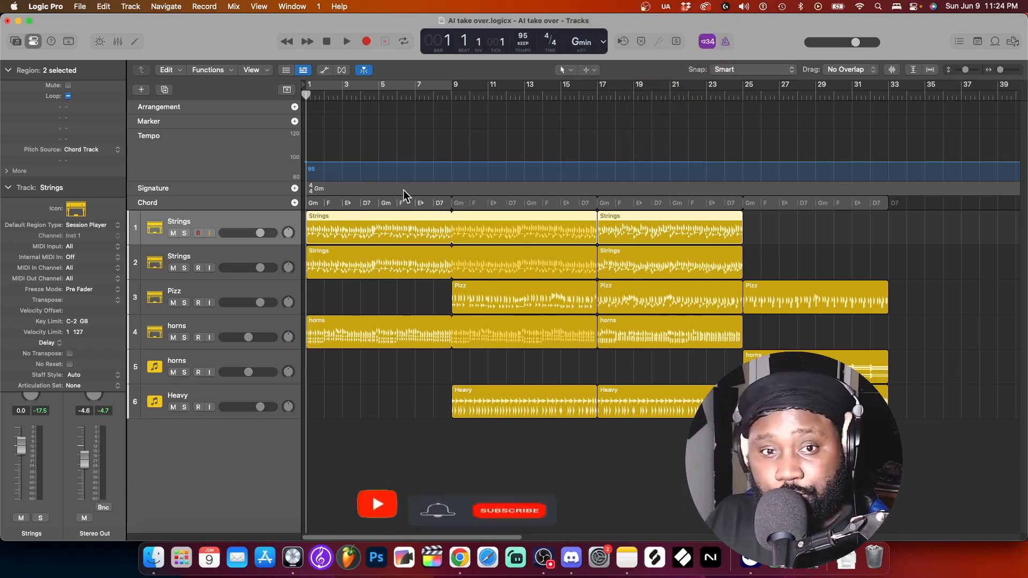
Browse the chord progressions offered for the chord track's chords, leaving the existing chords in place.
left_click(441, 204)
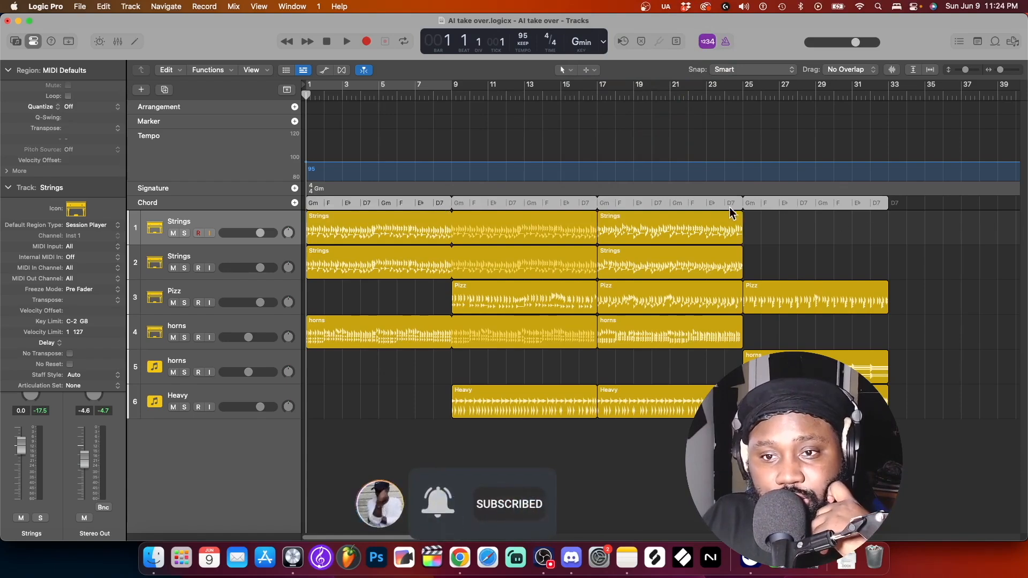
double_click(876, 203)
right_click(878, 204)
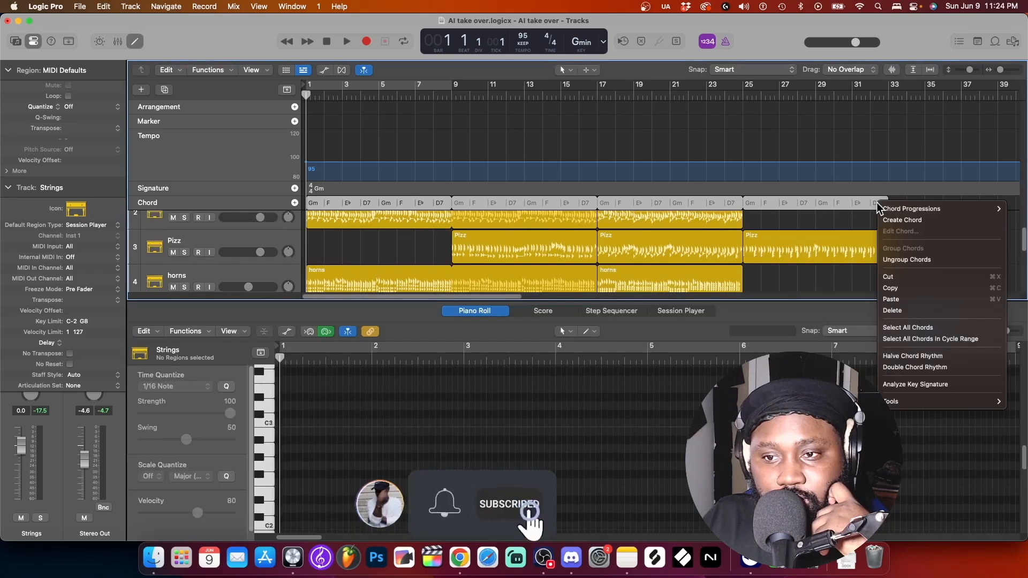
mouse_move(902, 211)
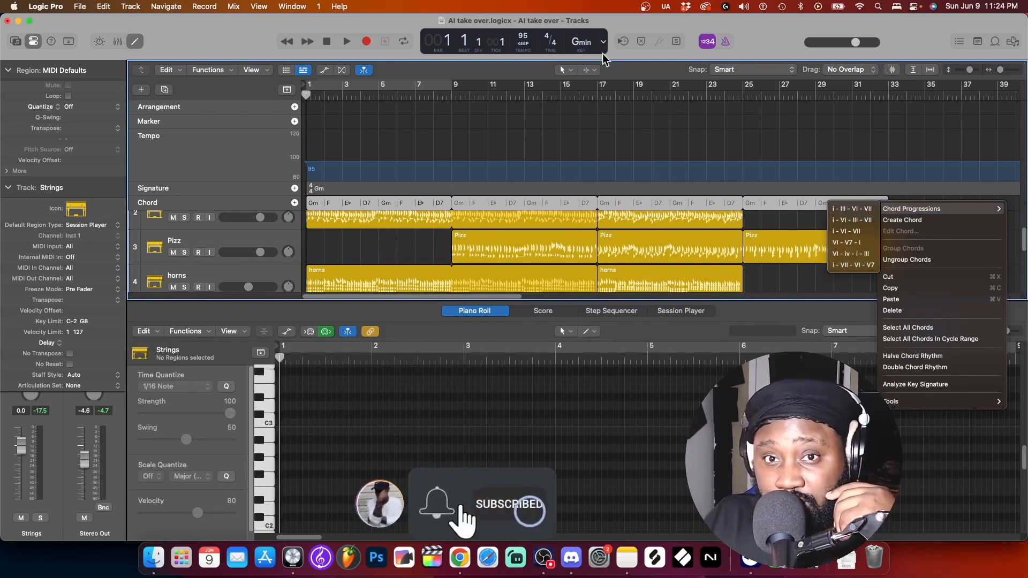
left_click(561, 152)
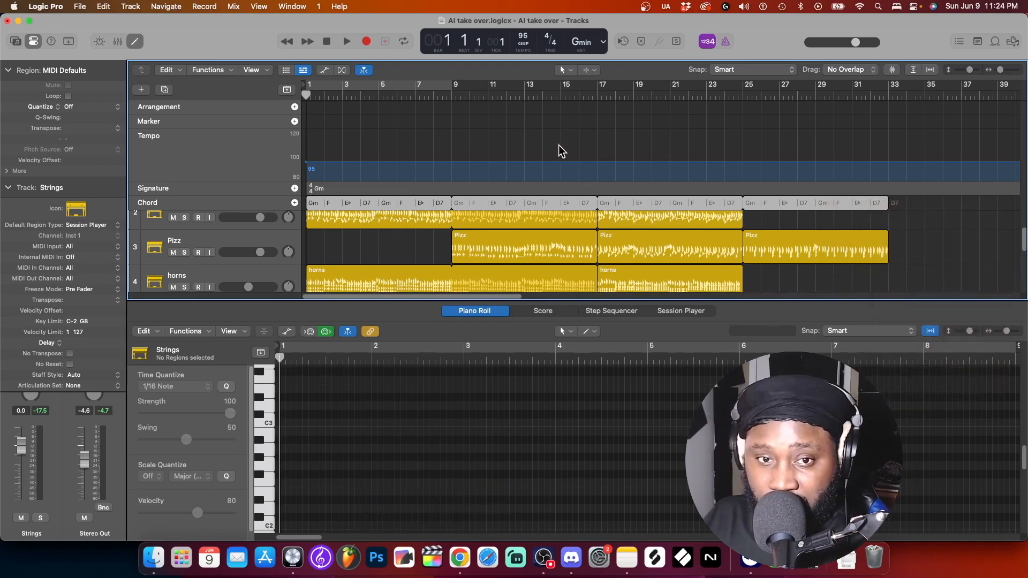
key("e")
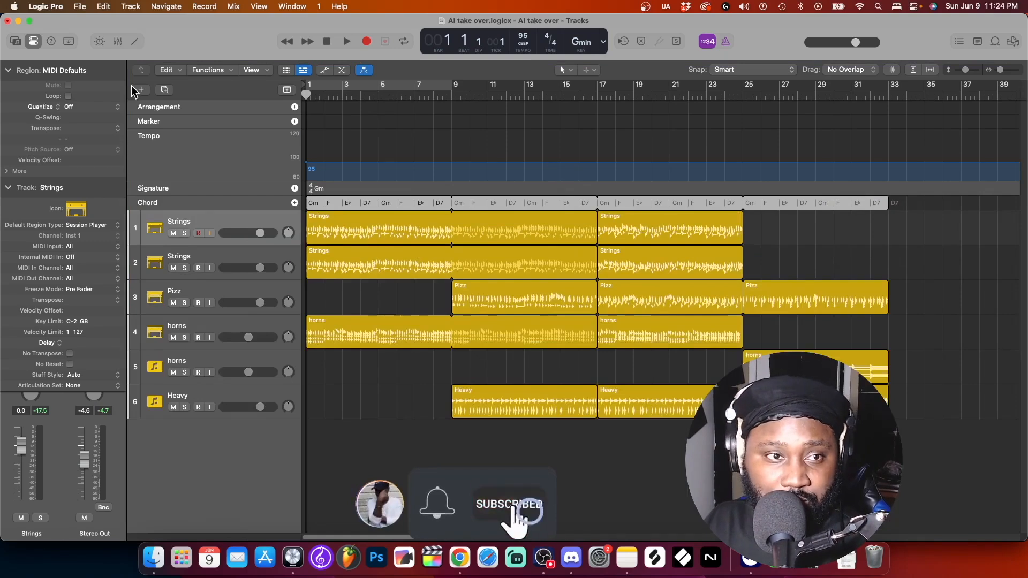
Hide the global tracks, collapse the Track parameters, and inspect the Originals instrument on the first Strings track.
left_click(287, 90)
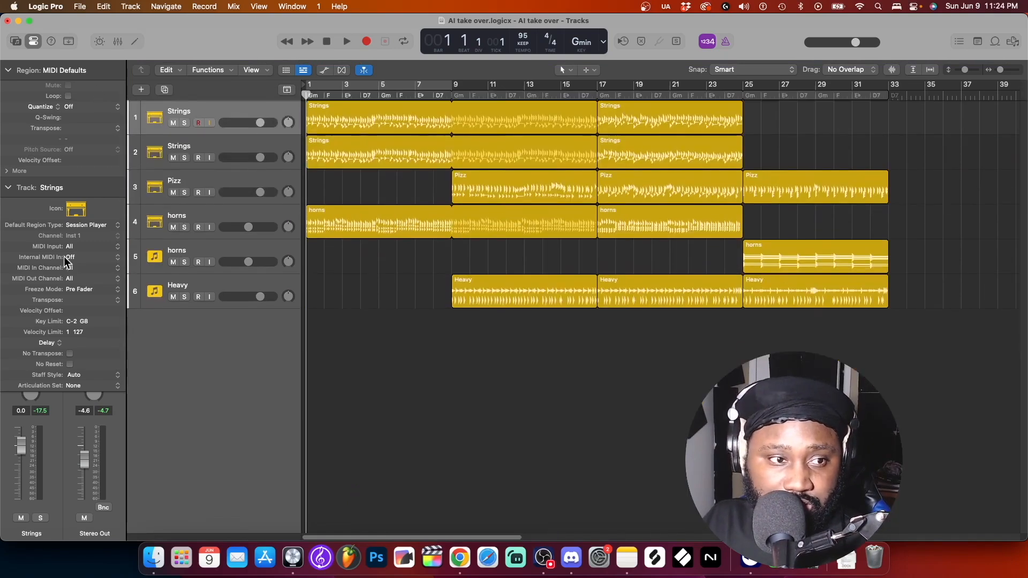
left_click(6, 189)
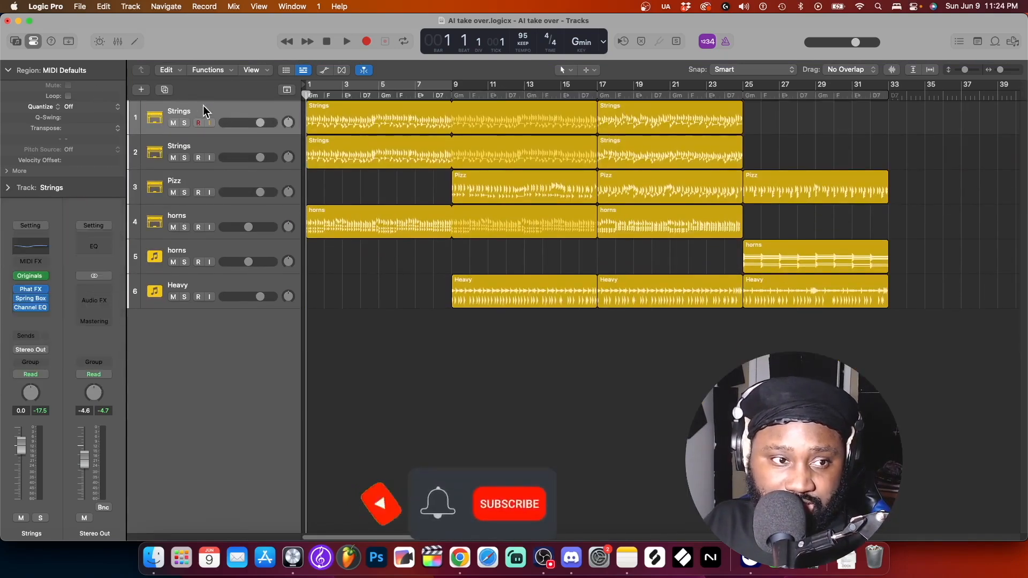
left_click(29, 276)
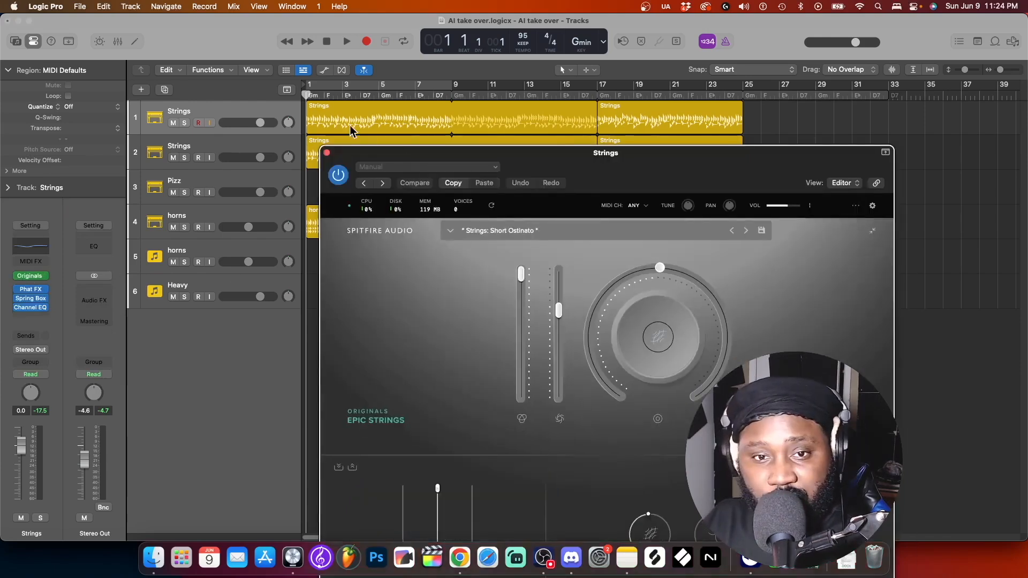
left_click(326, 152)
Solo the first Strings track and review the Main and Details Session Player settings of its first region.
left_click(185, 123)
double_click(384, 126)
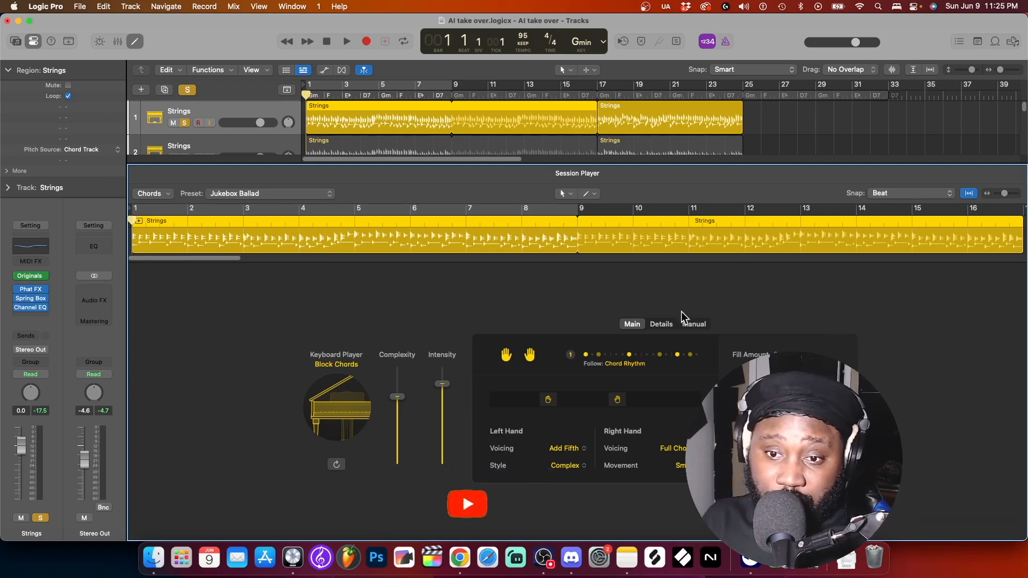
left_click(662, 324)
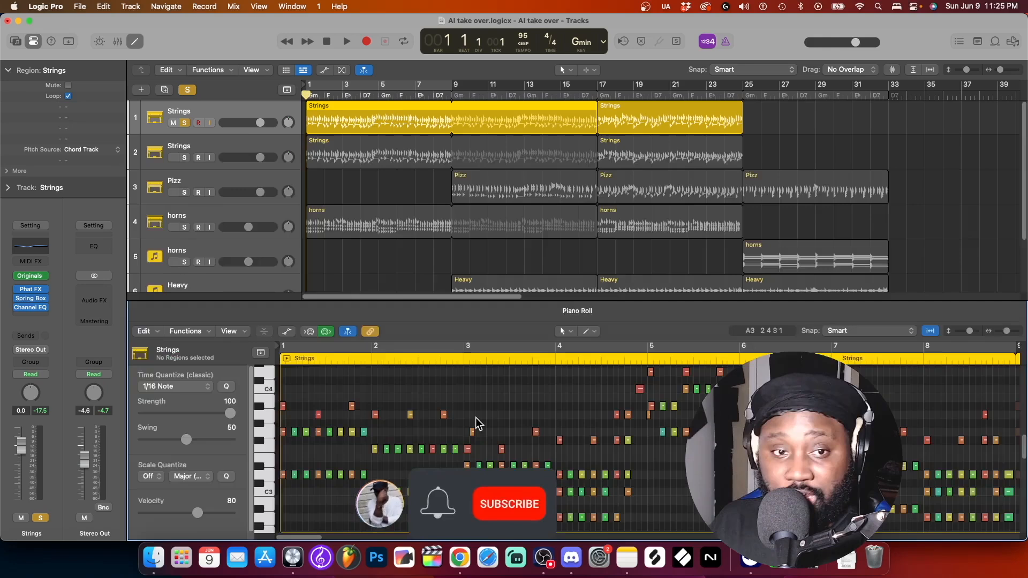
Play the soloed Strings track and examine the first region's generated notes in an enlarged Piano Roll.
key("space")
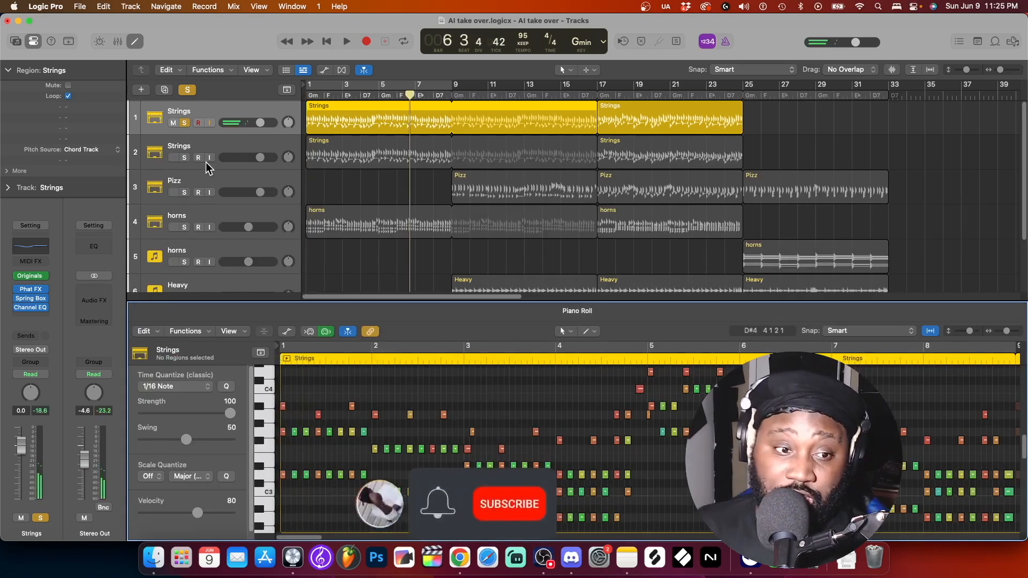
left_click_drag(423, 302, 451, 156)
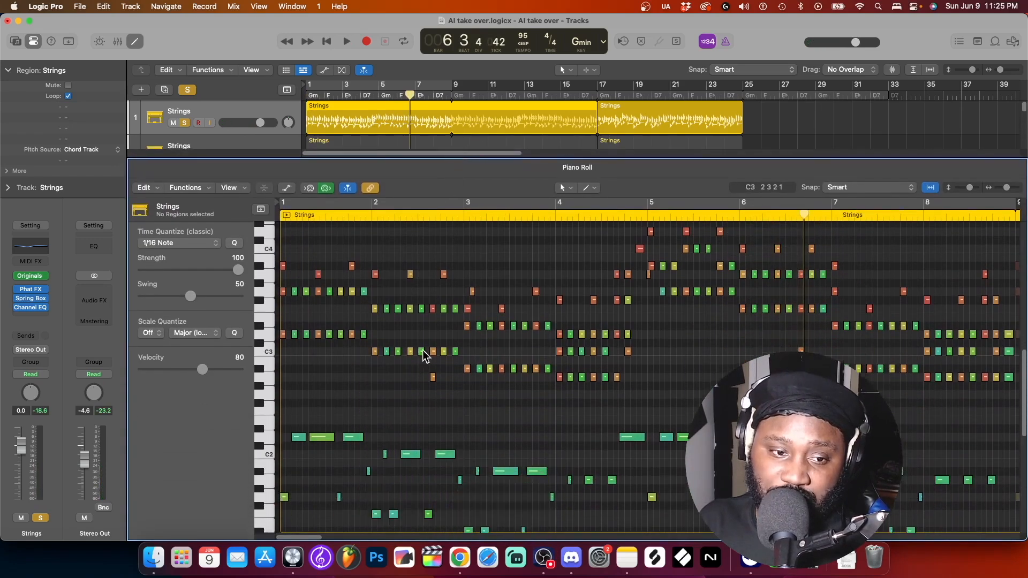
scroll(428, 358, "up", 4)
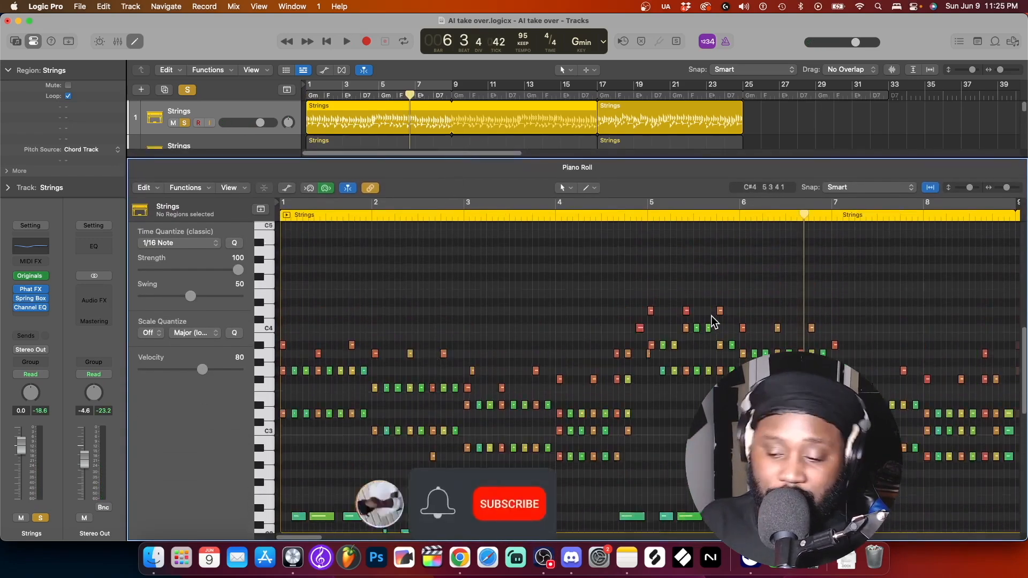
scroll(450, 522, "down", 6)
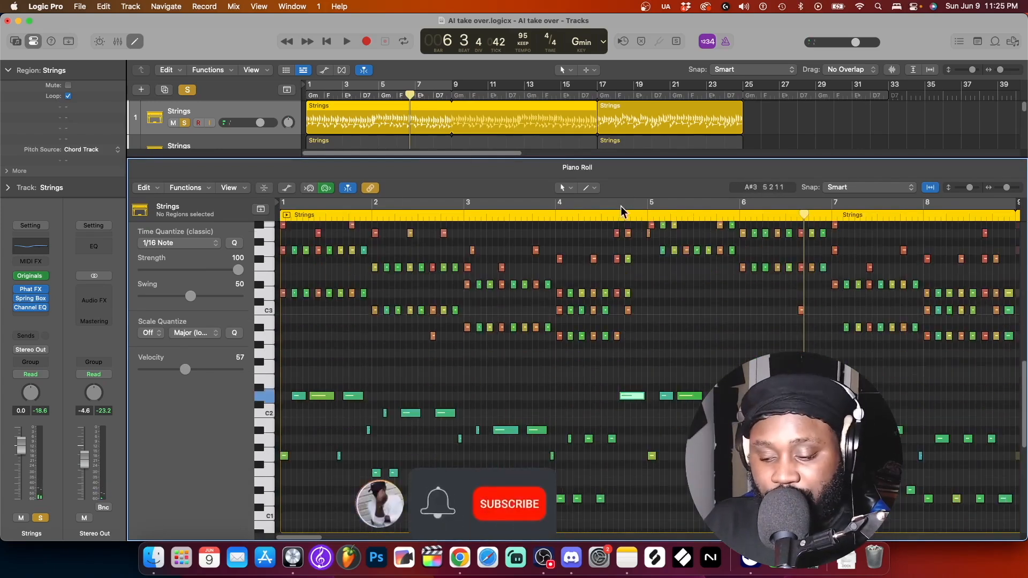
scroll(505, 312, "up", 6)
key("p")
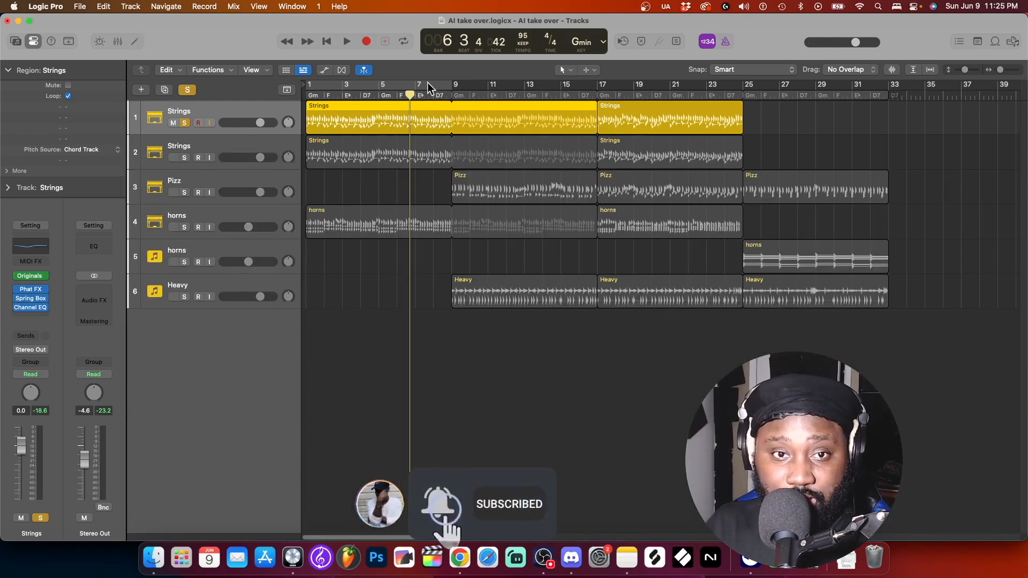
key("space")
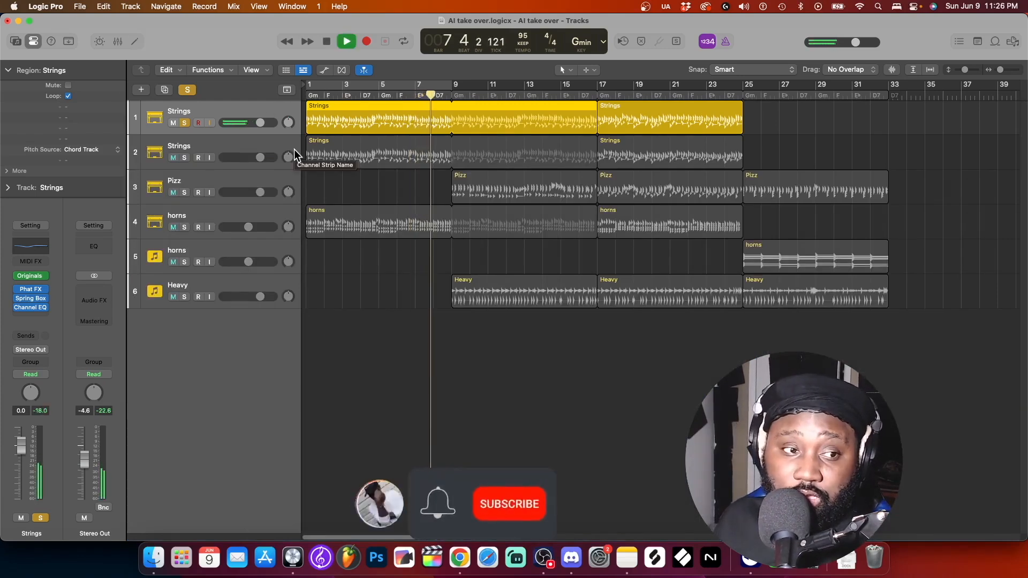
key("space")
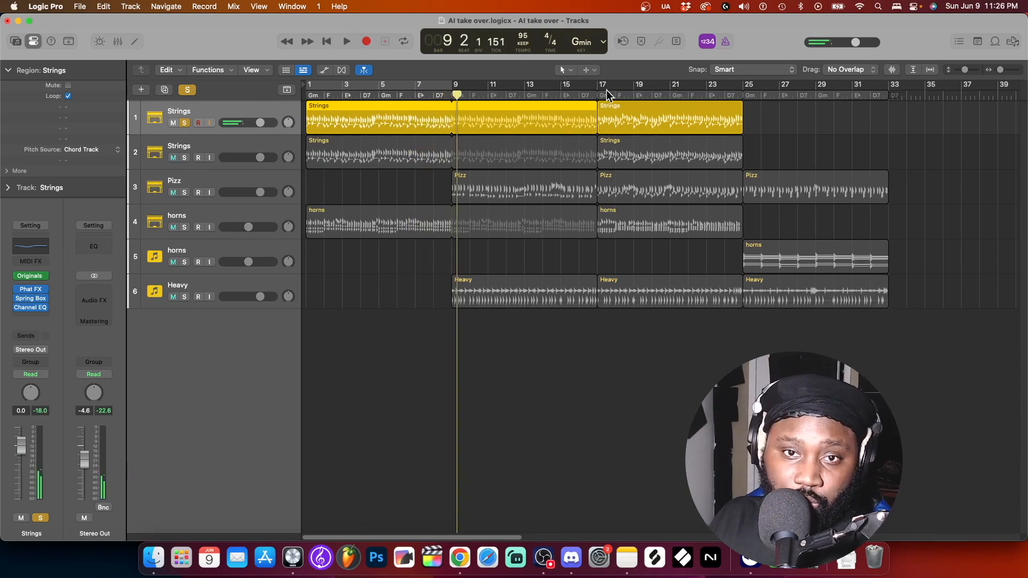
Move the playhead to bar 17 and review the Main and Details Session Player settings of the second Strings region.
left_click(599, 95)
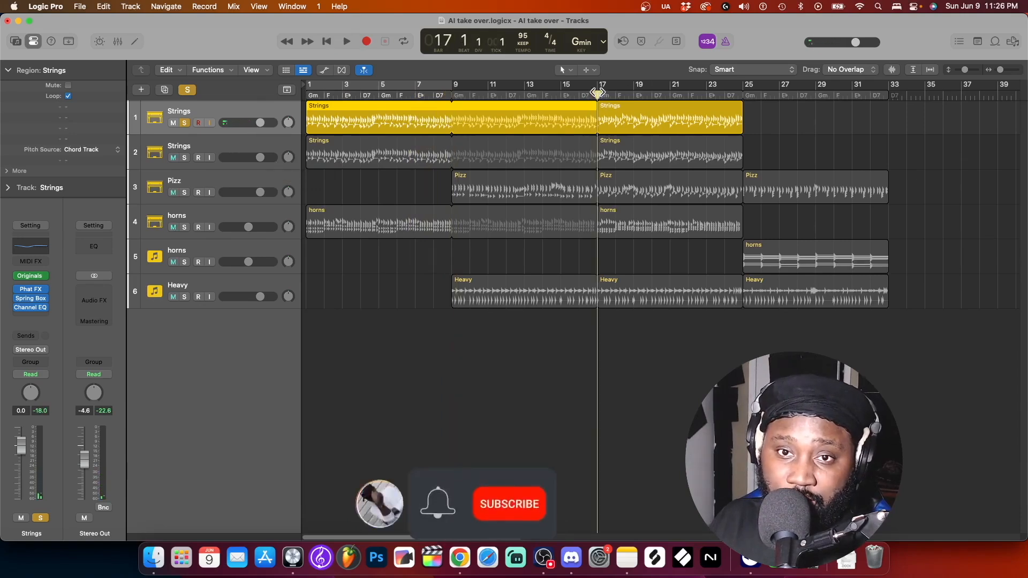
left_click(649, 111)
double_click(649, 112)
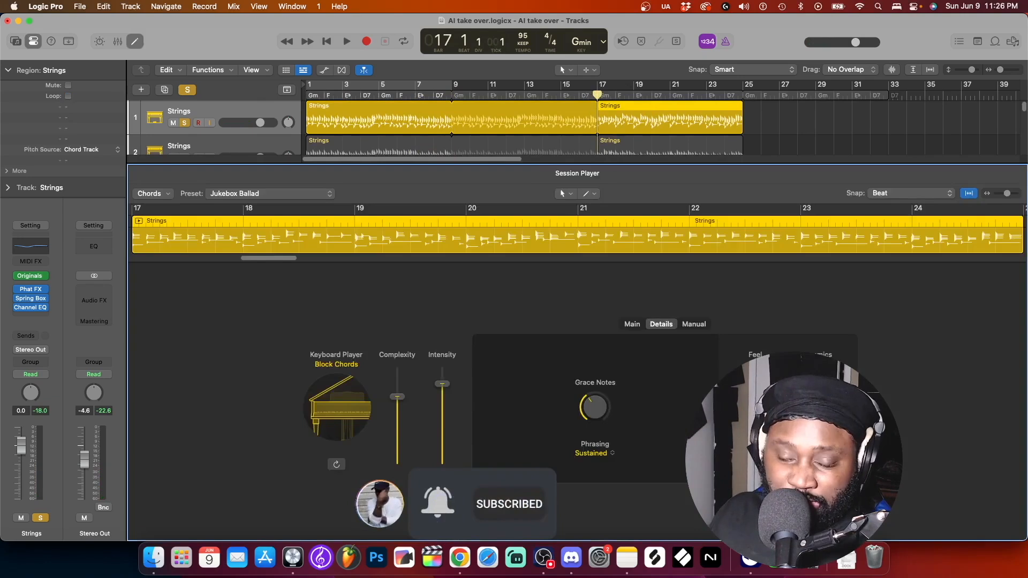
left_click(632, 324)
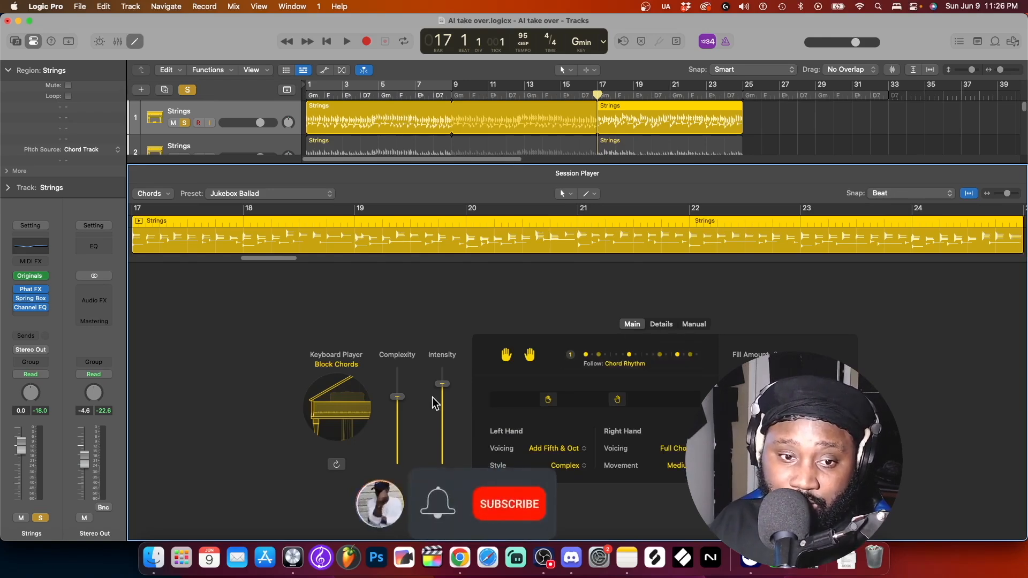
left_click(662, 327)
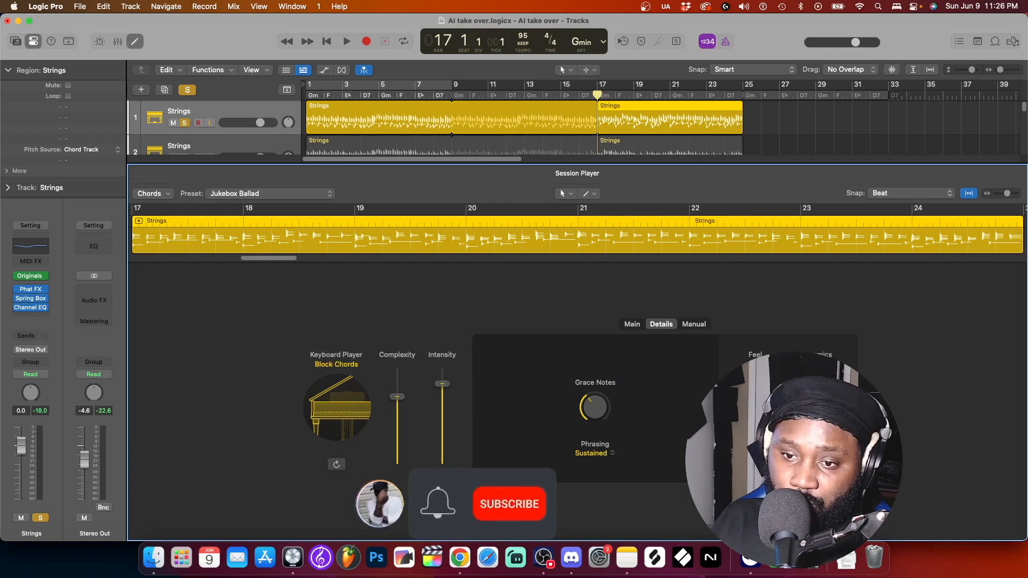
Examine the second Strings region's notes in the Piano Roll and play it from bar 17.
key("p")
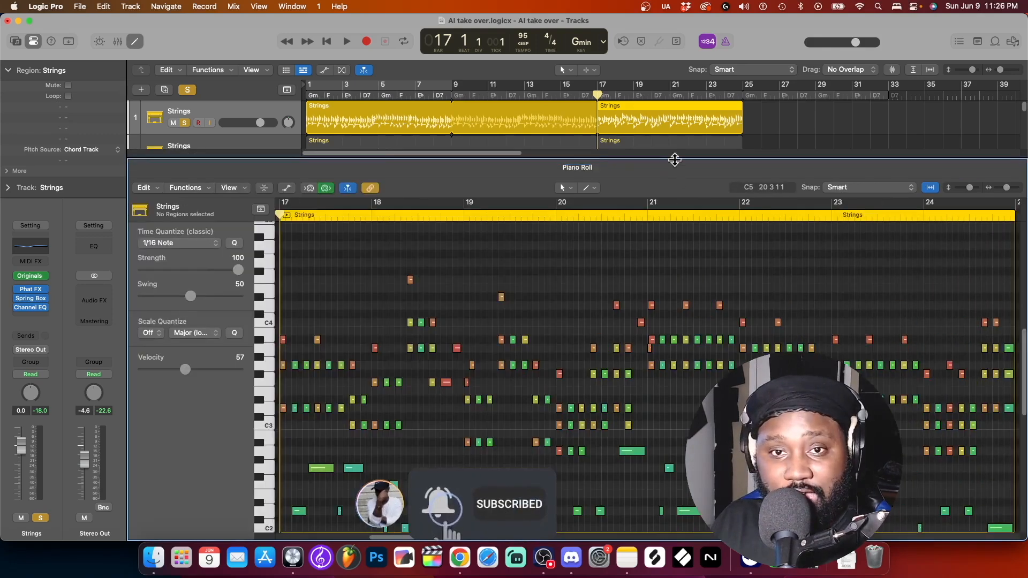
key("p")
key("p")
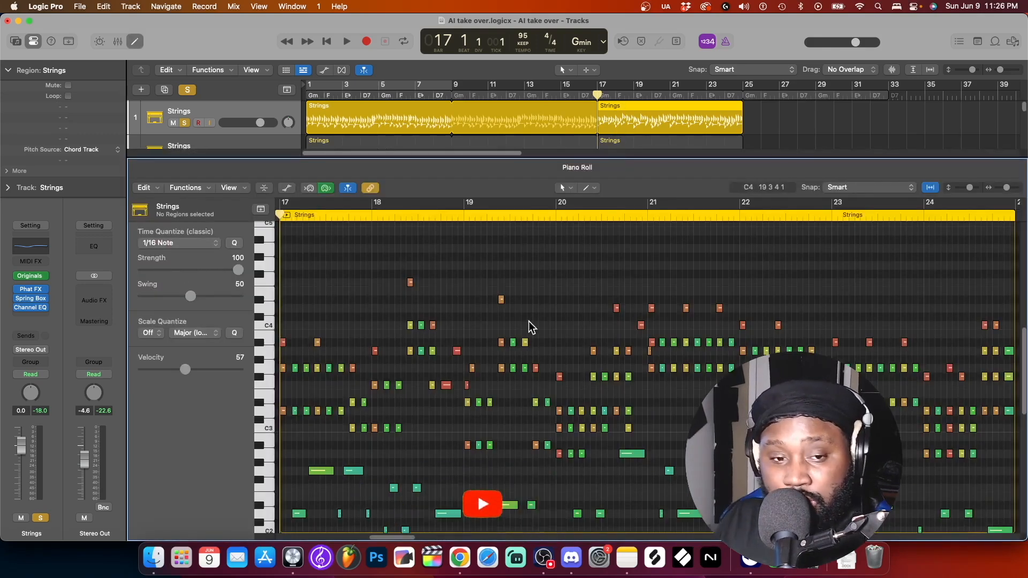
key("space")
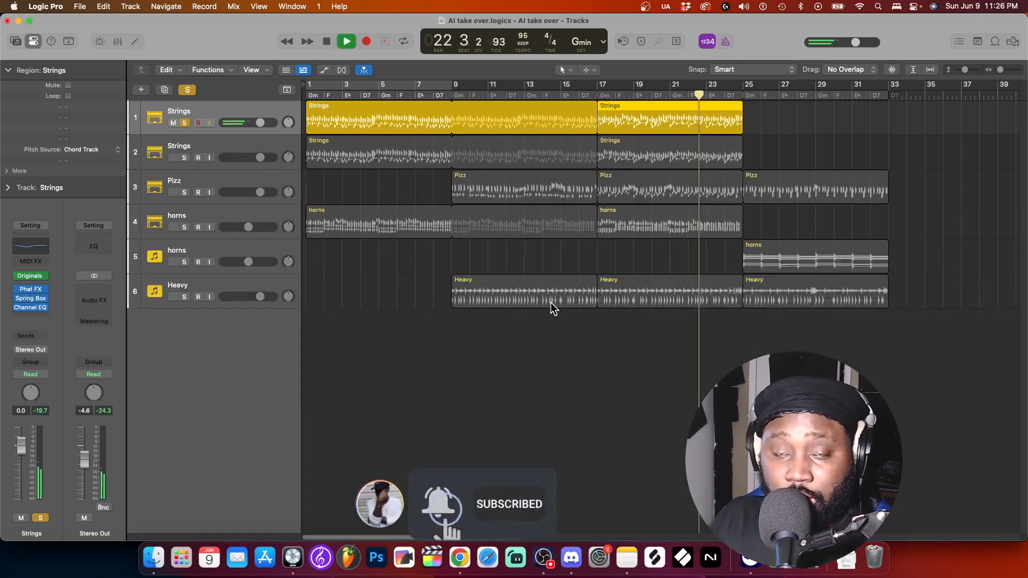
key("space")
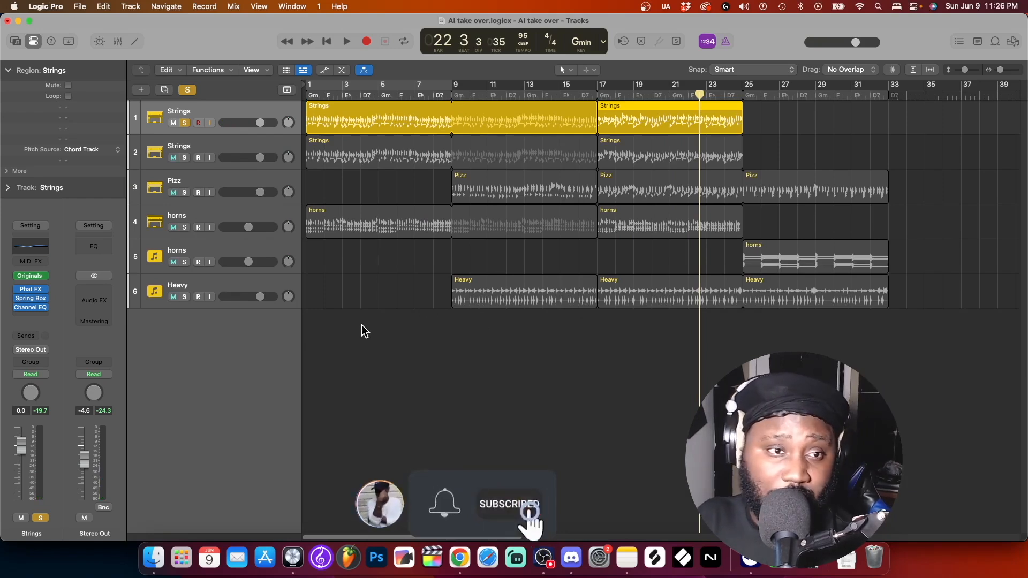
Inspect the Originals instrument on the first Strings track again and close its window.
left_click(33, 275)
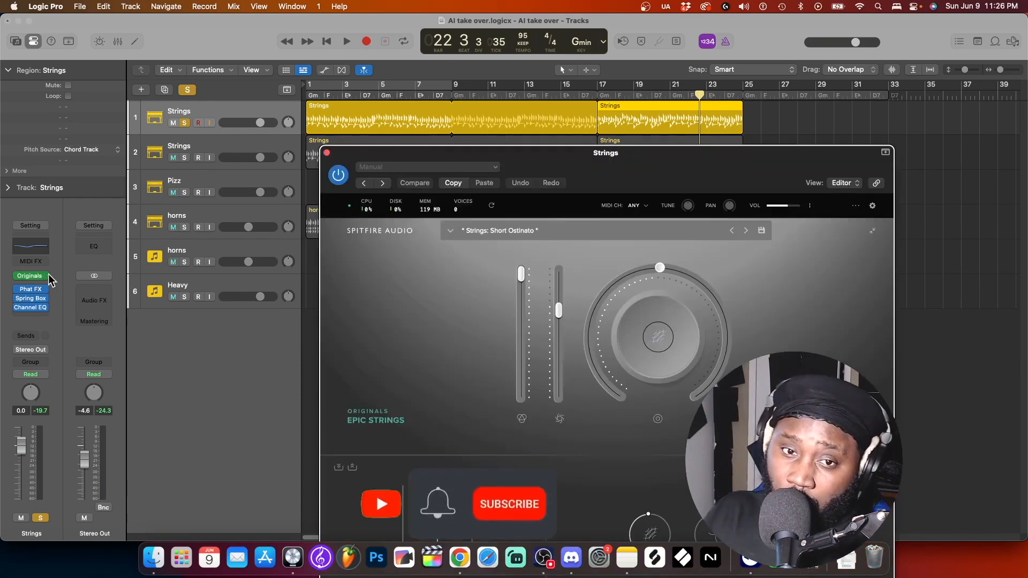
left_click(327, 153)
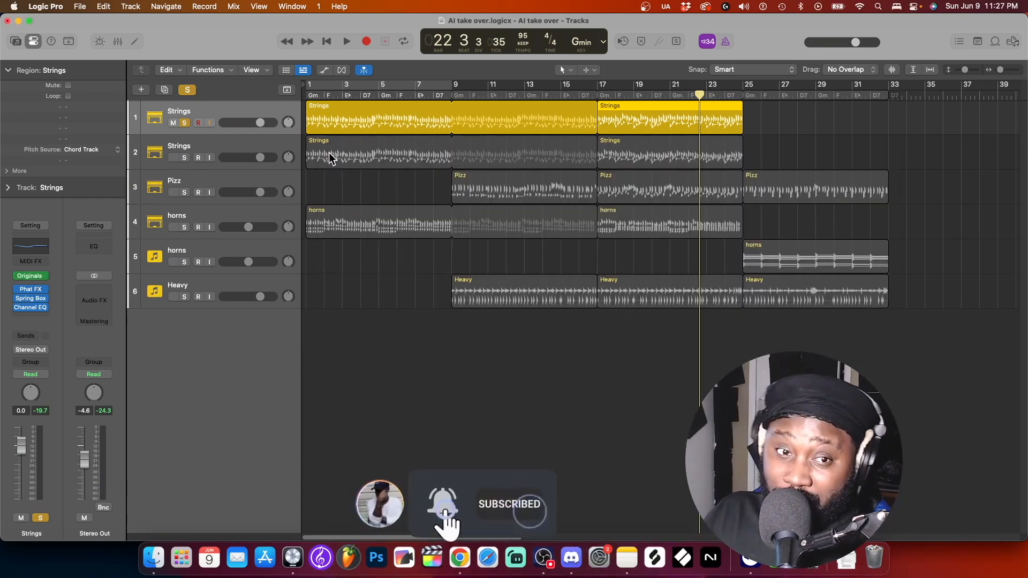
Solo the second Strings track as well and review the Main Session Player settings of its regions.
left_click(185, 158)
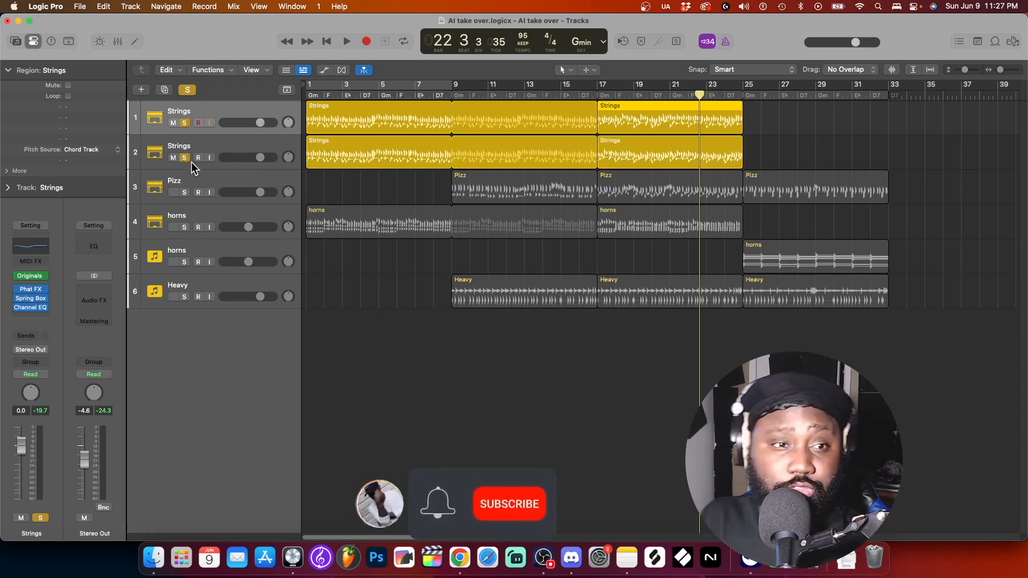
left_click(224, 148)
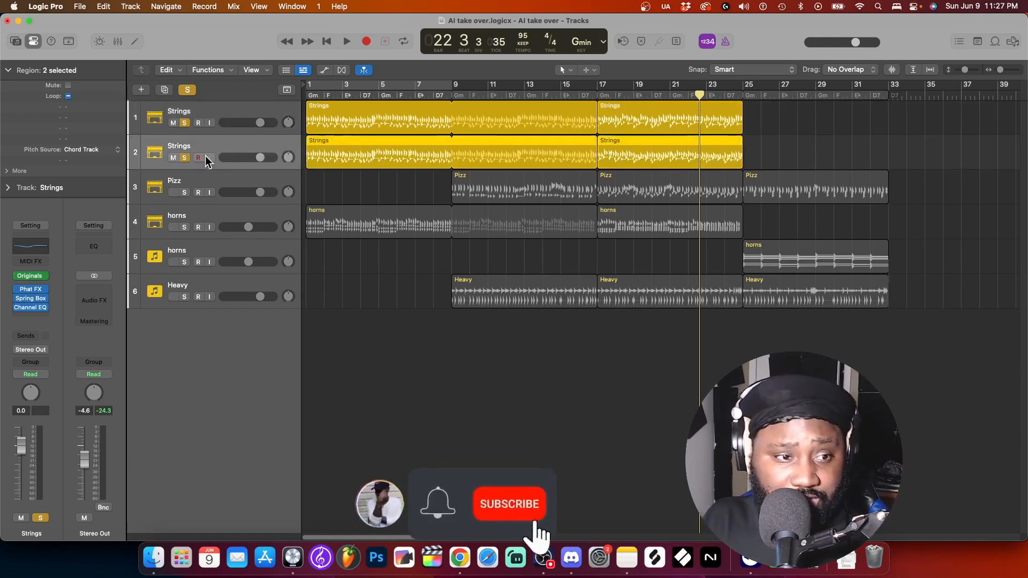
double_click(420, 164)
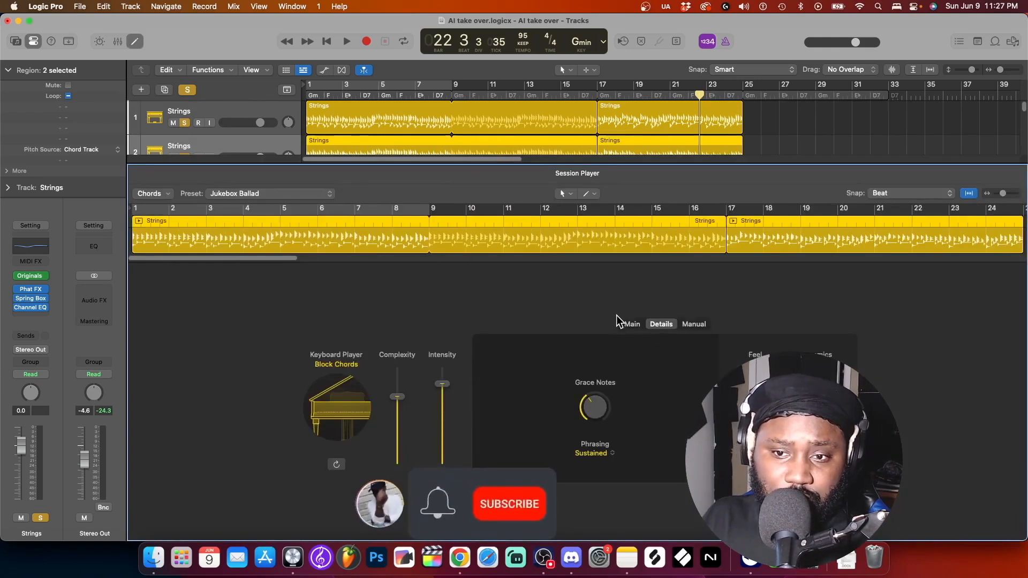
left_click(632, 324)
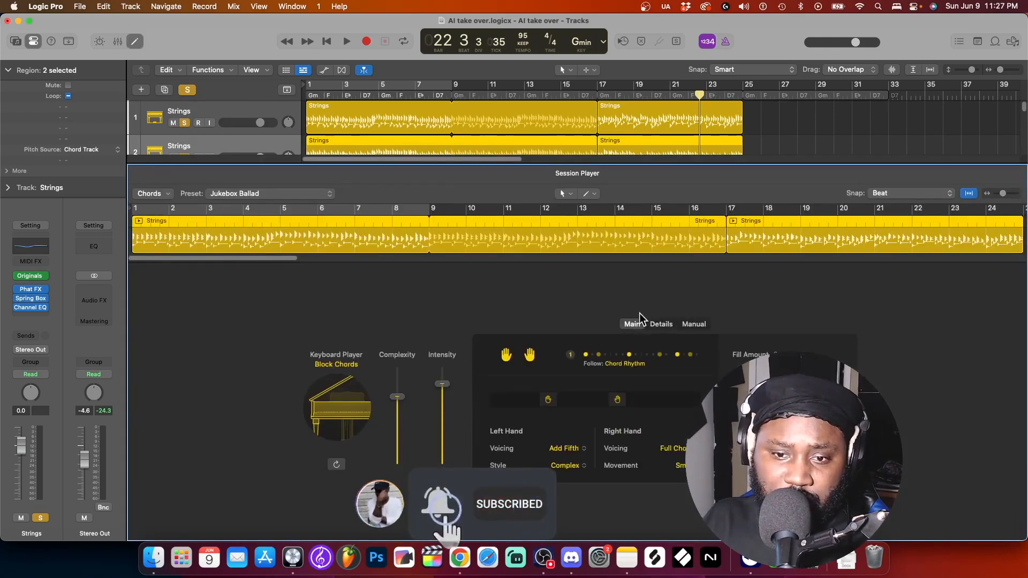
Examine the second Strings track's notes in the Piano Roll, for both regions together and for its first region alone.
key("p")
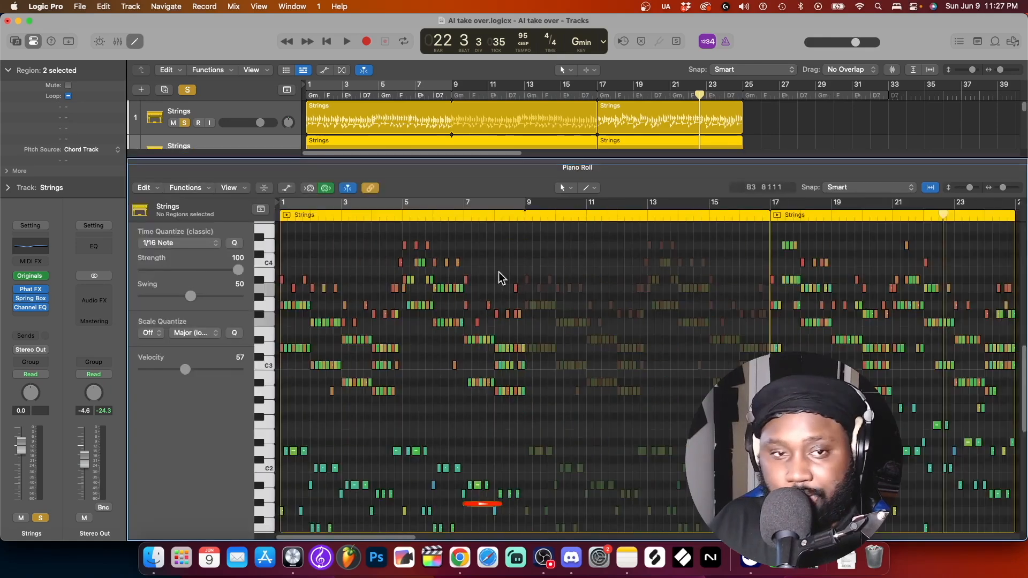
key("p")
left_click(360, 165)
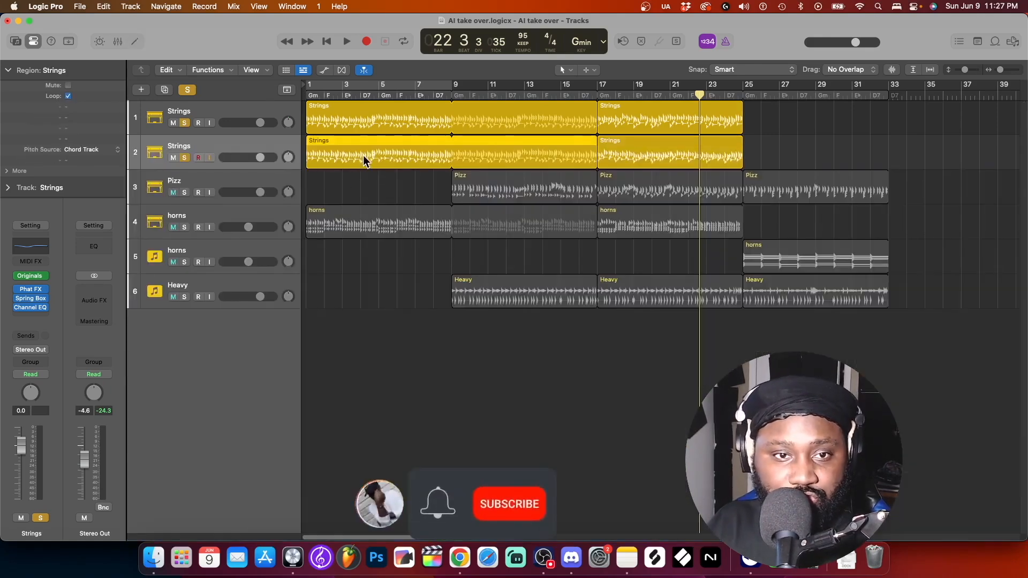
double_click(364, 144)
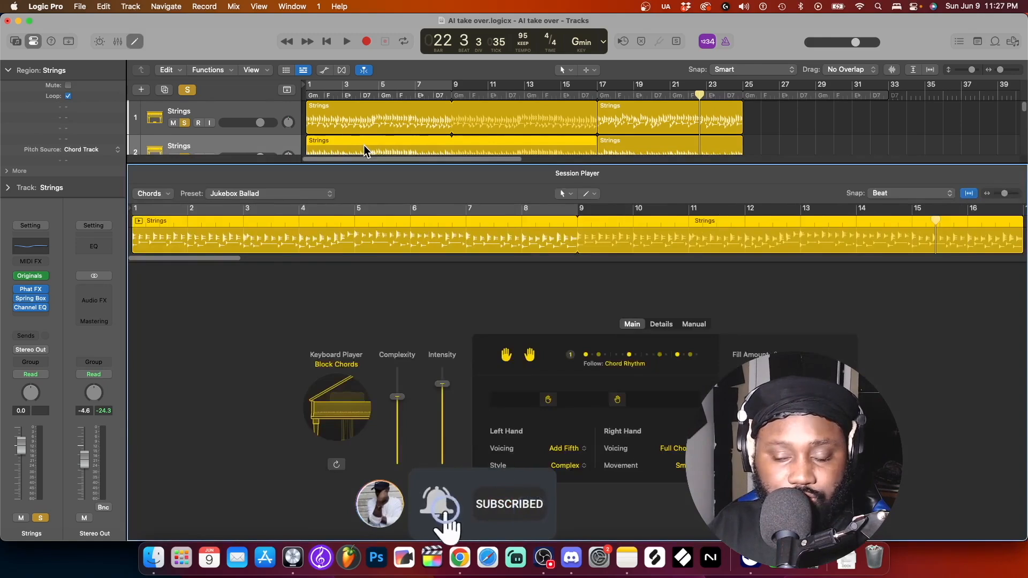
key("p")
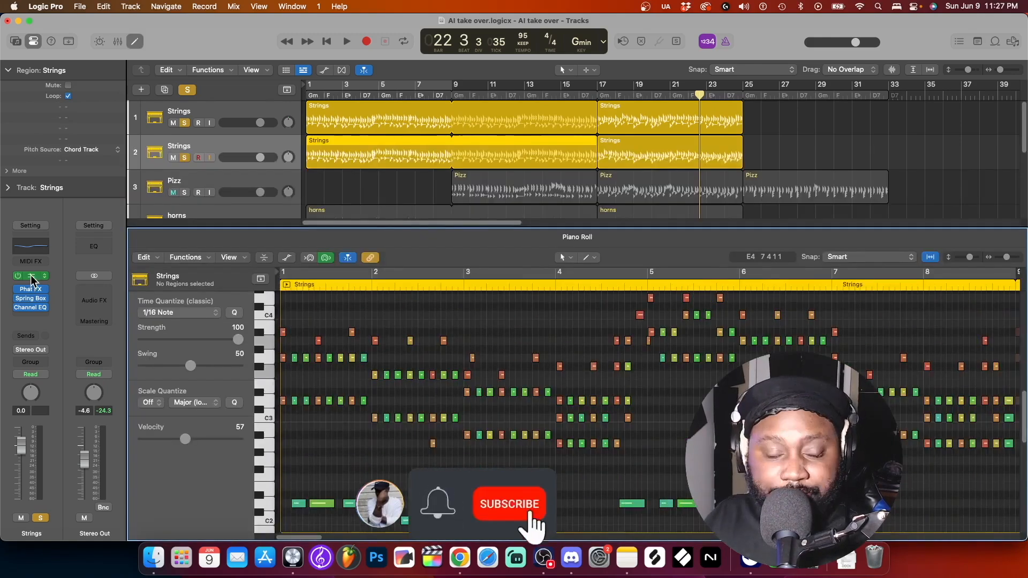
Inspect the second Strings track's Originals instrument and play that track soloed from the beginning, adding the first Strings track's solo.
left_click(30, 277)
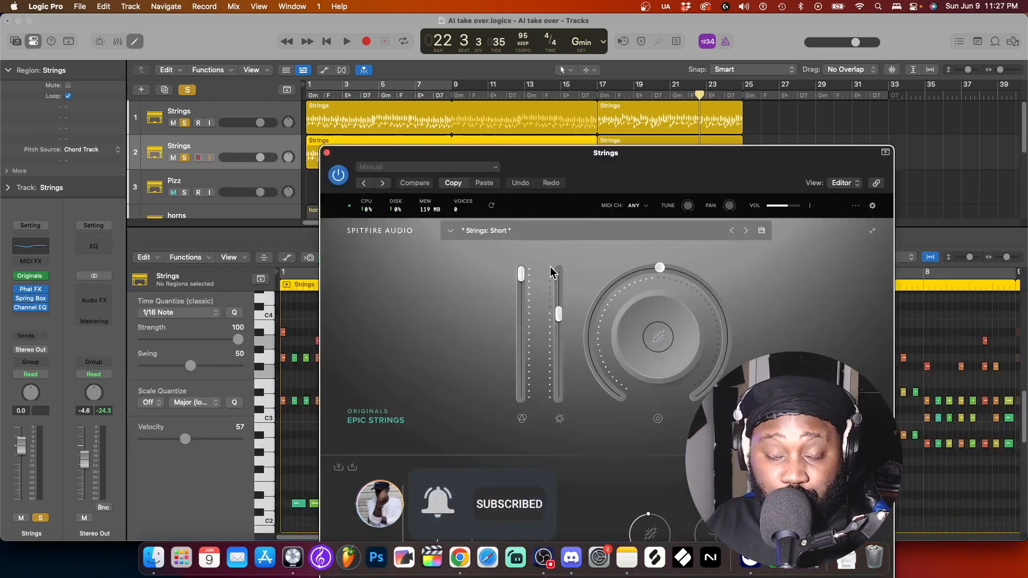
left_click(327, 153)
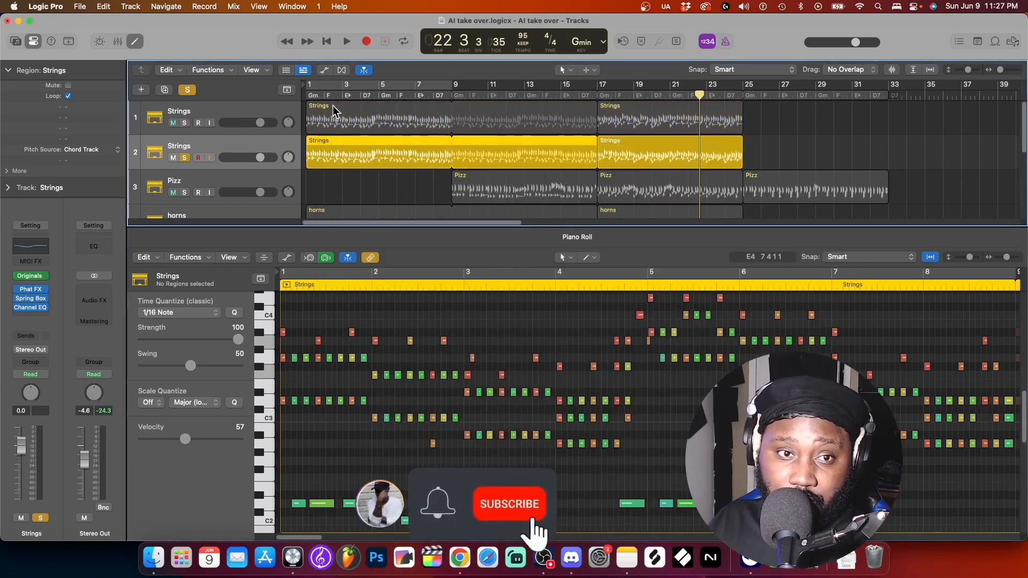
key("Return")
key("space")
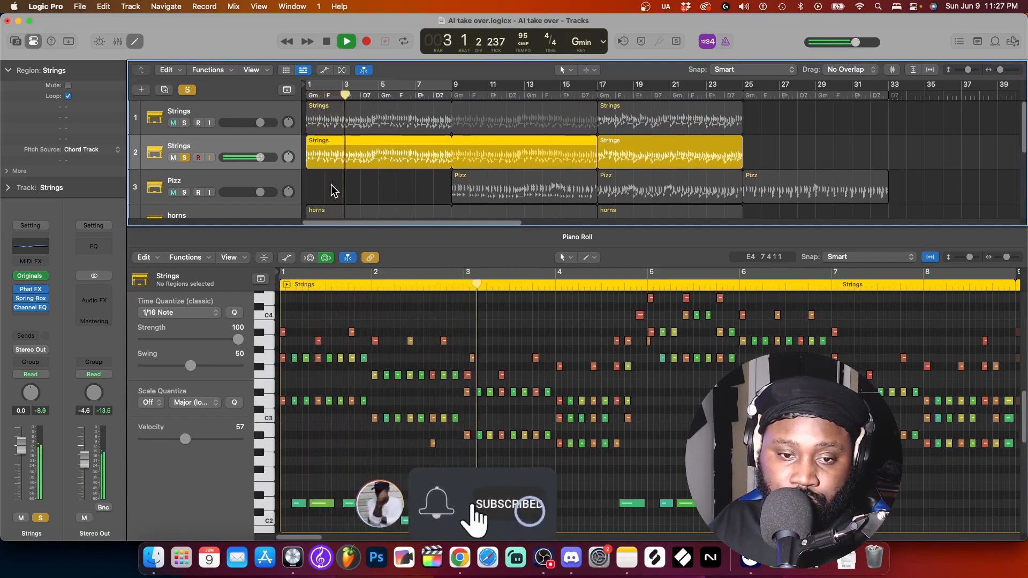
left_click(184, 123)
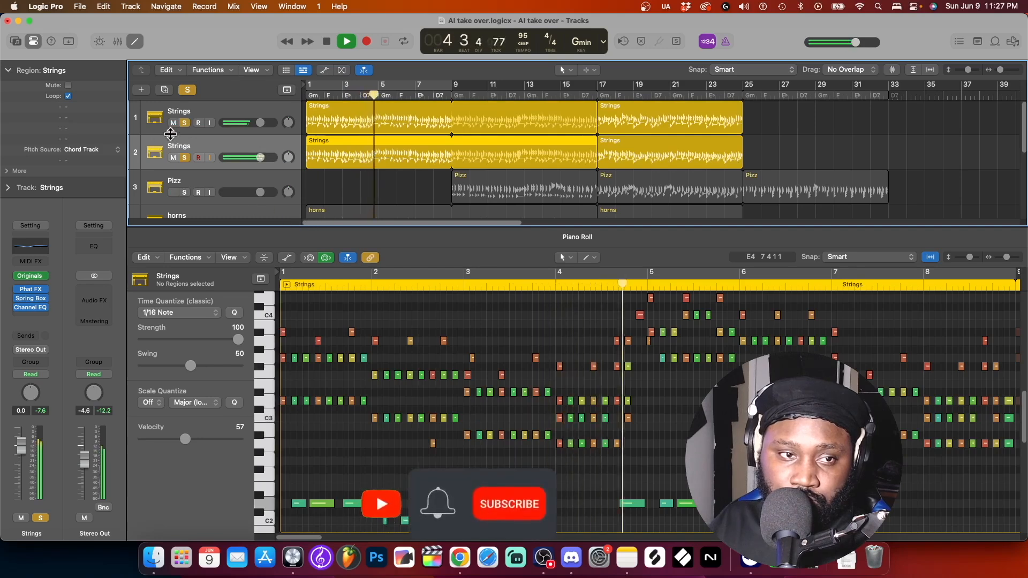
key("space")
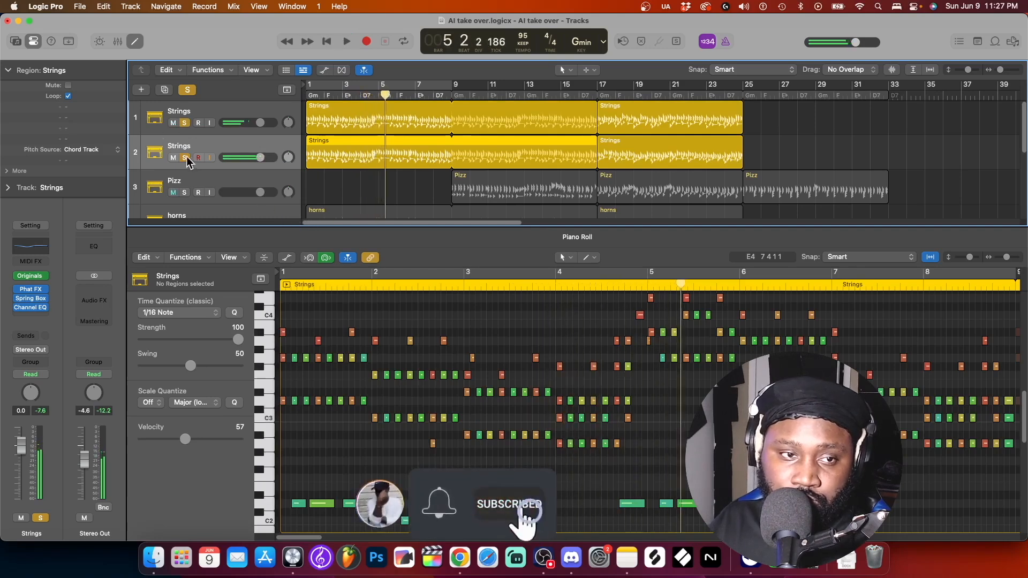
Turn off solo on both Strings tracks and show the first Strings track's notes in the Piano Roll.
left_click(187, 157)
left_click(185, 129)
left_click(185, 126)
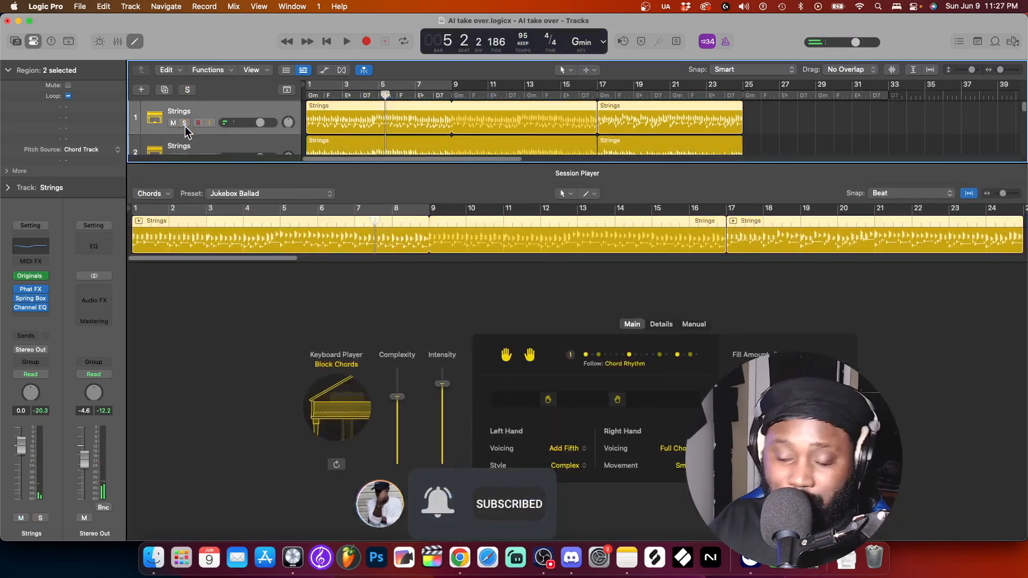
key("p")
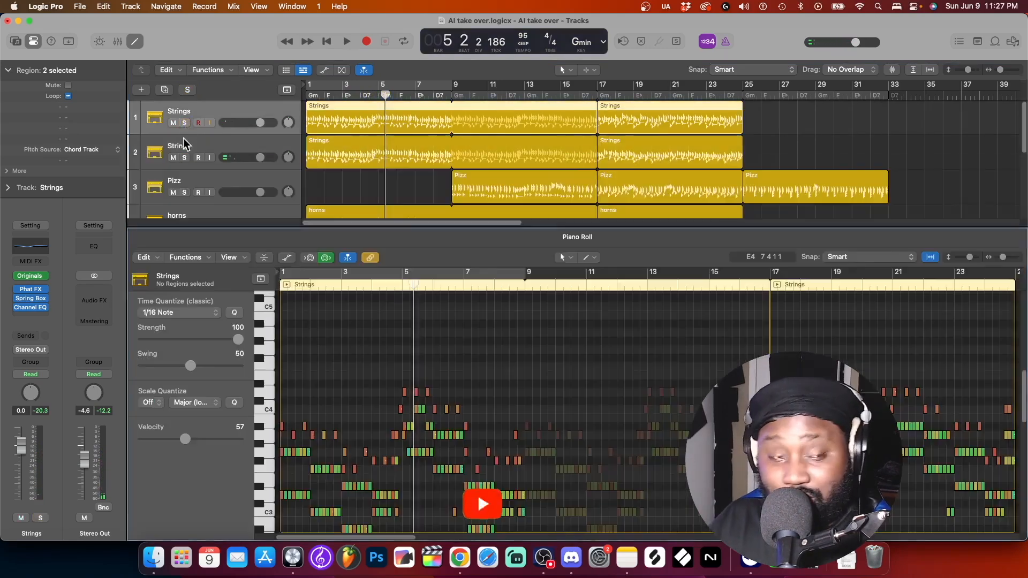
Solo the Pizz track, enlarge the tracks area to show all six tracks, and play from bar 9.
left_click(183, 193)
left_click_drag(523, 230, 523, 330)
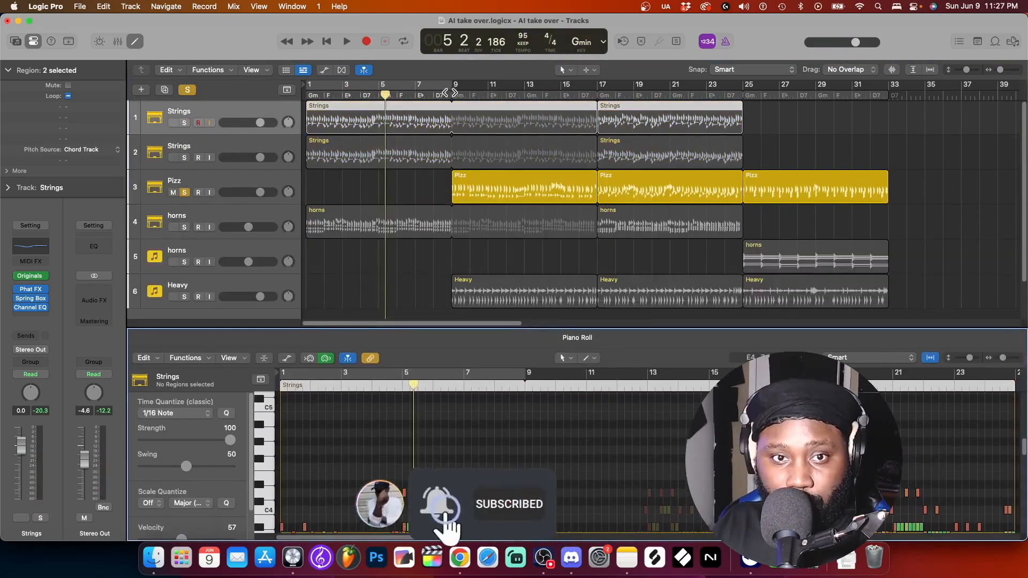
left_click(450, 94)
key("space")
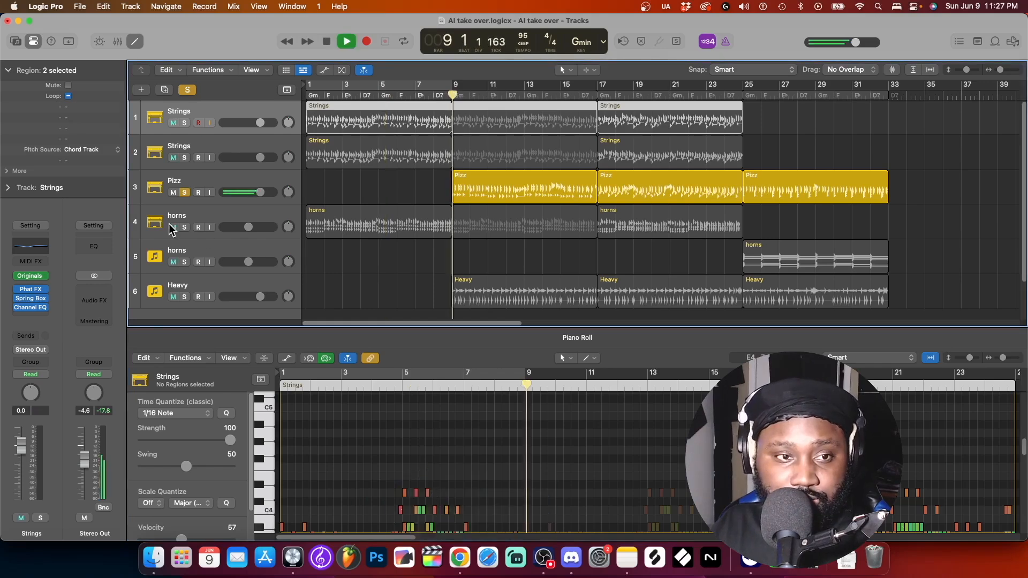
left_click(30, 276)
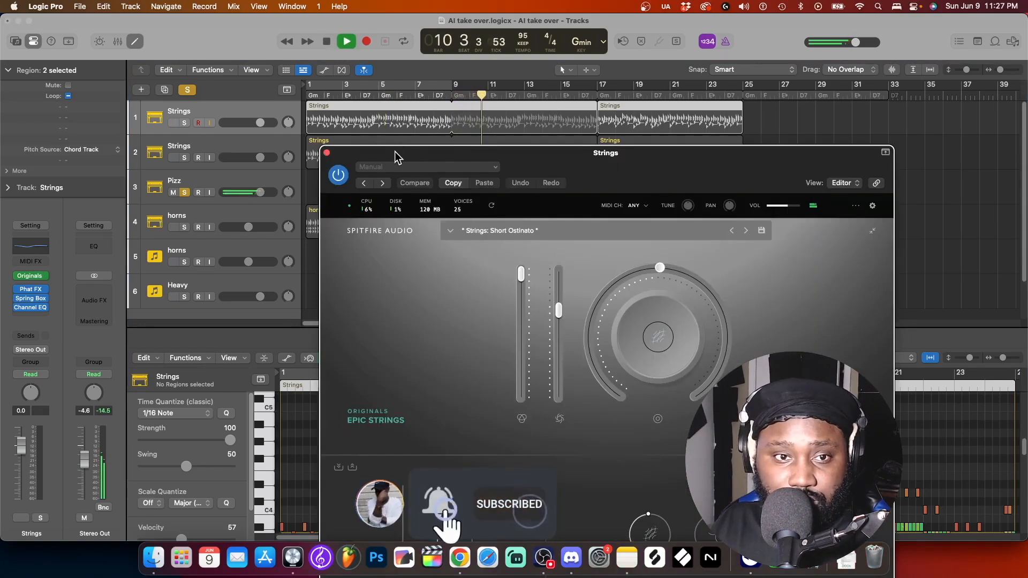
left_click_drag(396, 154, 351, 274)
left_click(284, 273)
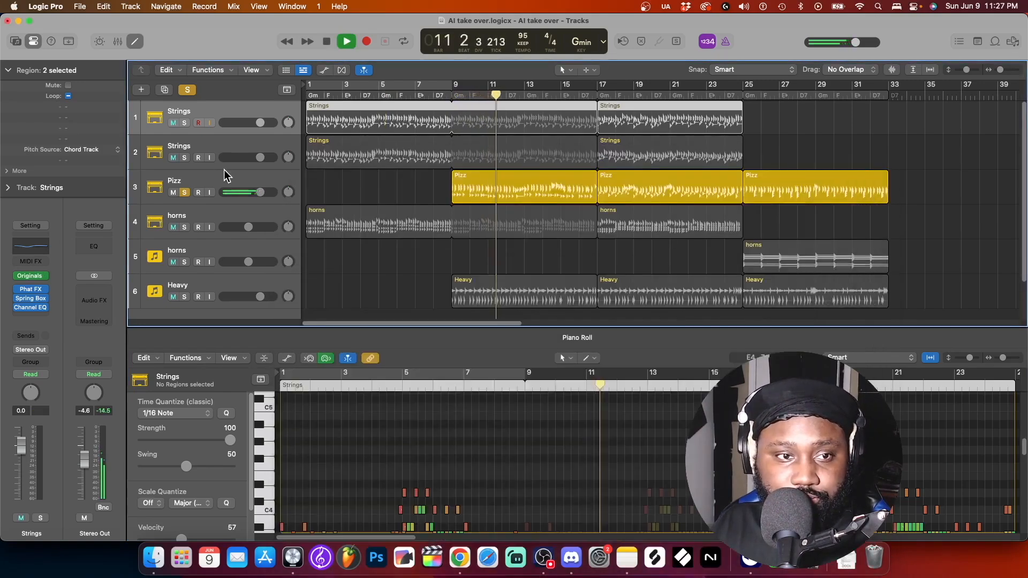
Select the Pizz track, inspect its BBC Symphony Orchestra Violins 1 pizzicato instrument and close the instrument window.
left_click(222, 173)
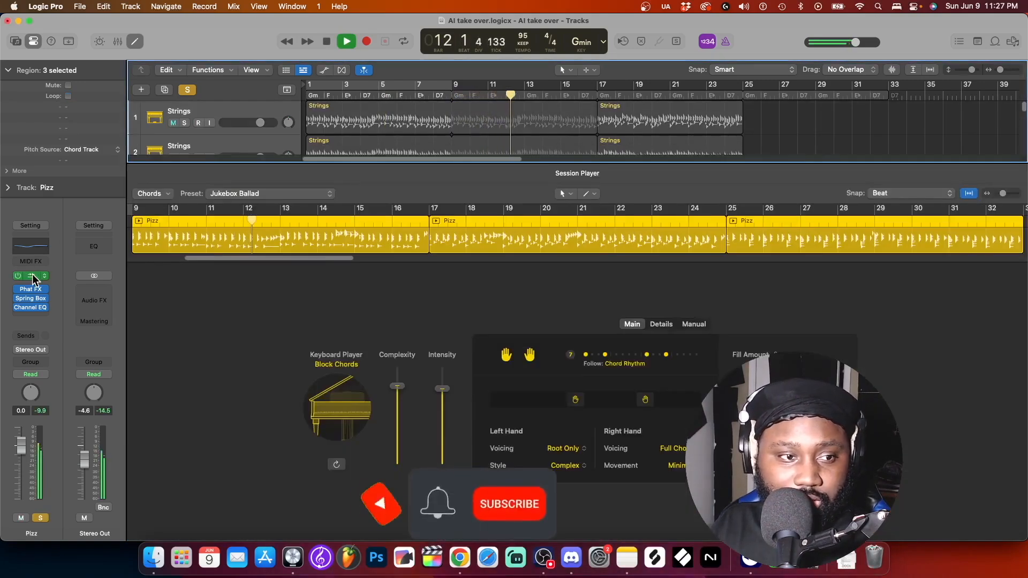
left_click(32, 275)
left_click_drag(534, 172, 447, 110)
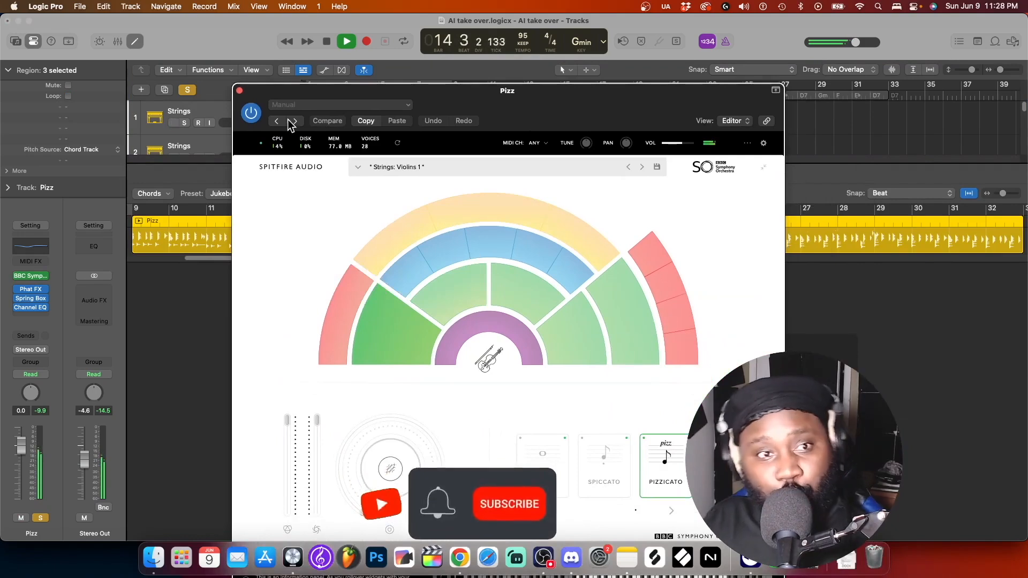
left_click(240, 90)
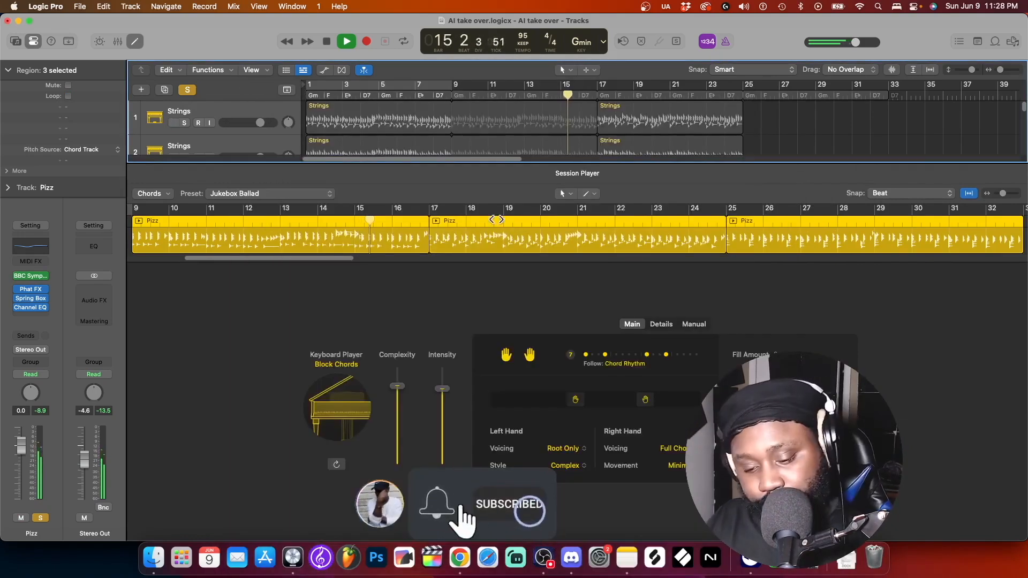
Open the Pizz regions in the Session Player editor, stop playback and review their Main and Details settings.
key("x")
key("x")
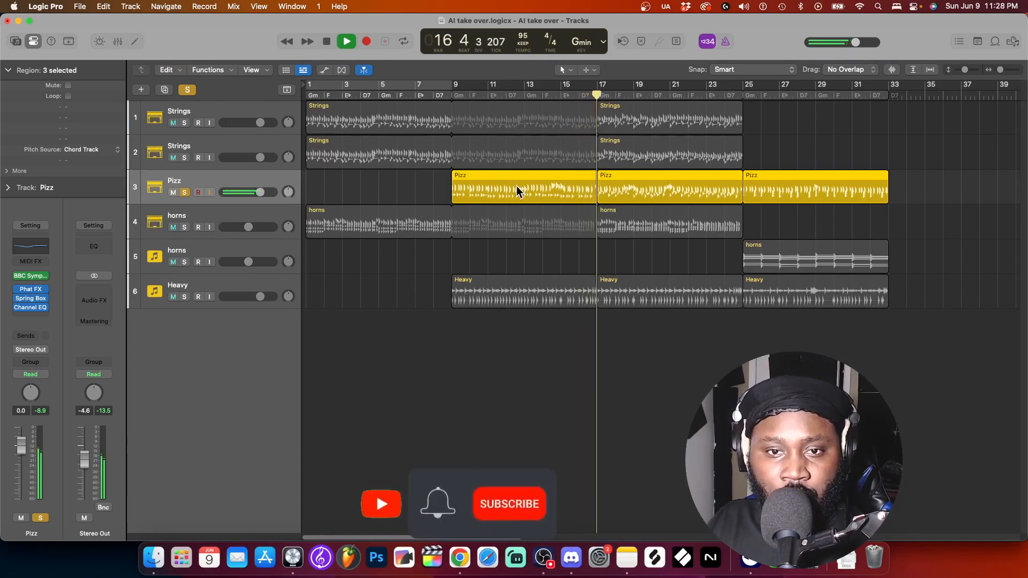
double_click(516, 185)
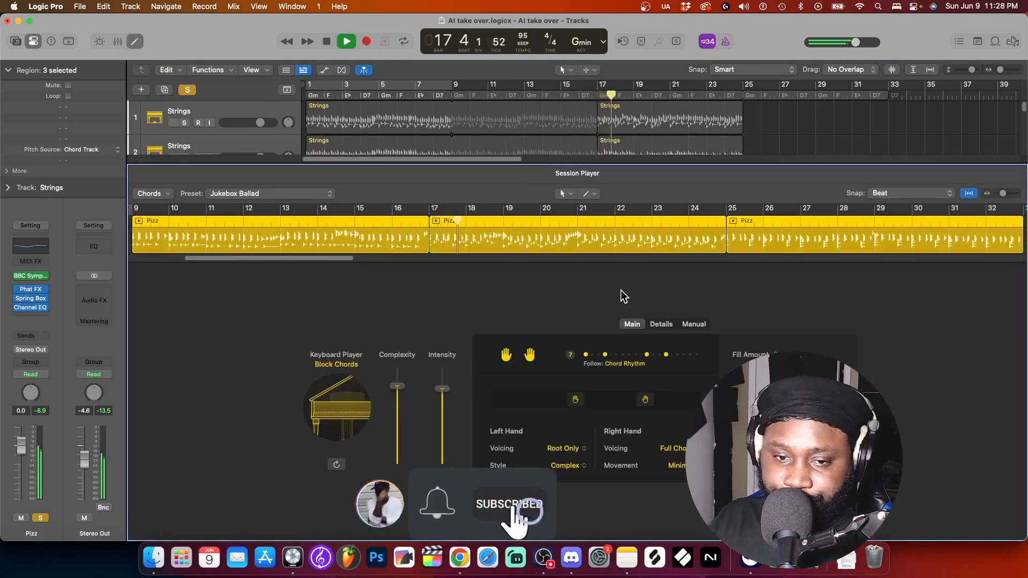
key("space")
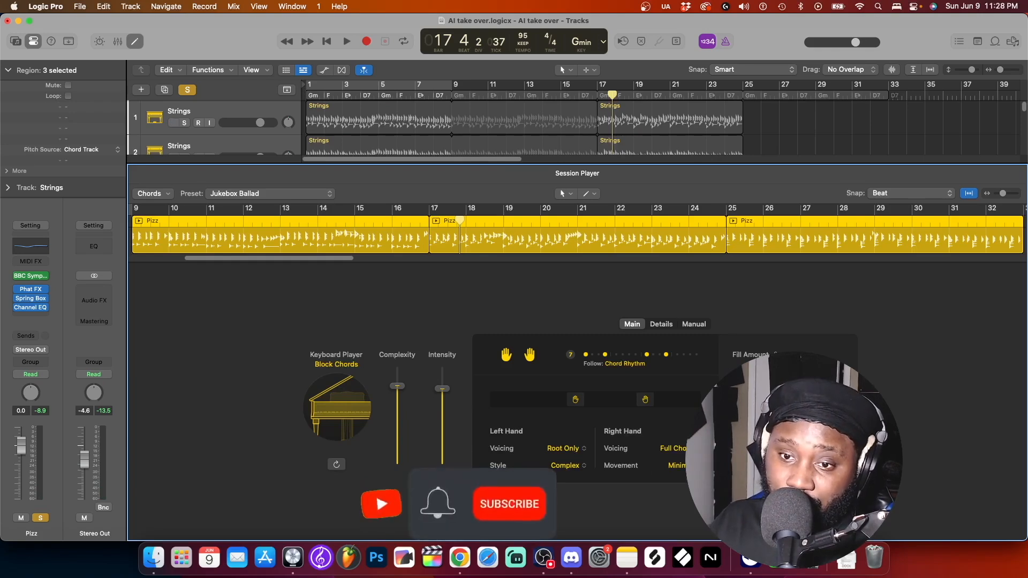
left_click(661, 324)
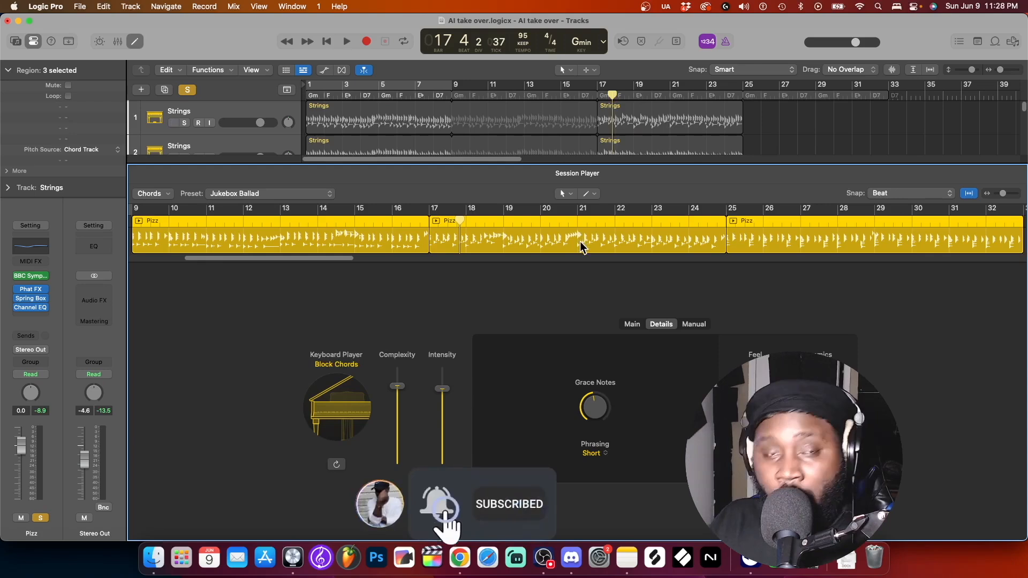
Resume playback and examine the Pizz regions' Piano Roll notes alongside their Main Session Player settings.
key("space")
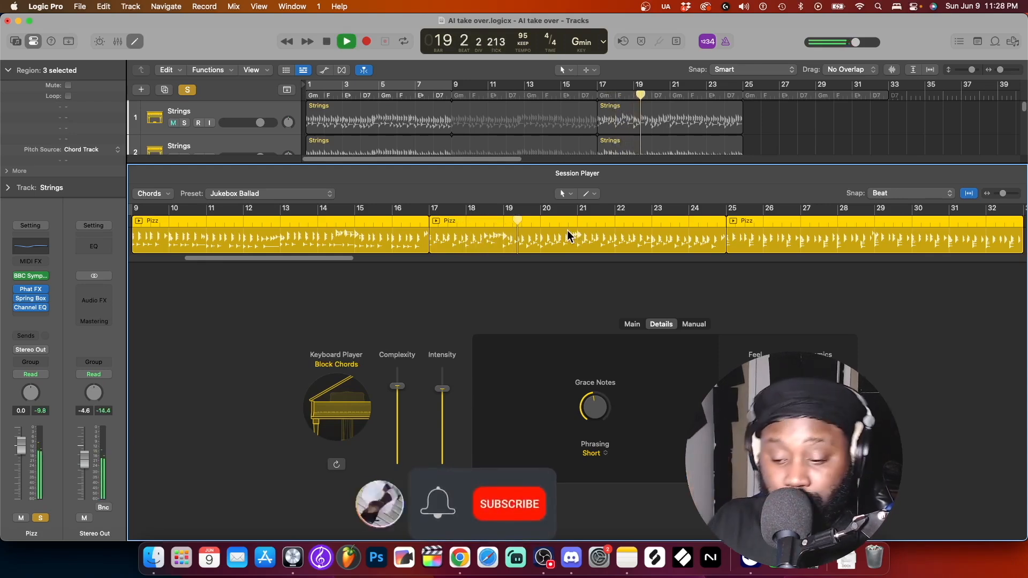
key("p")
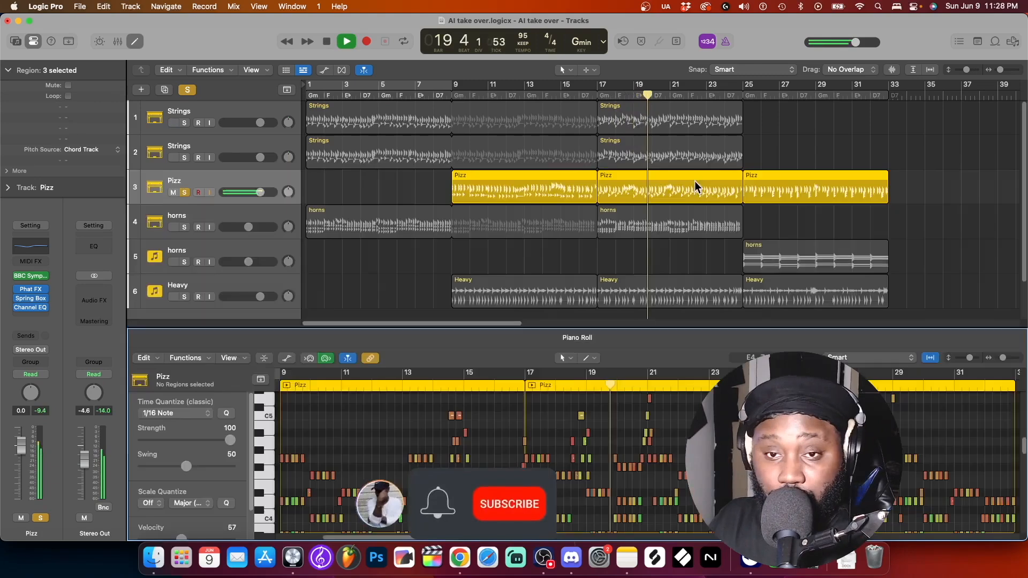
double_click(785, 196)
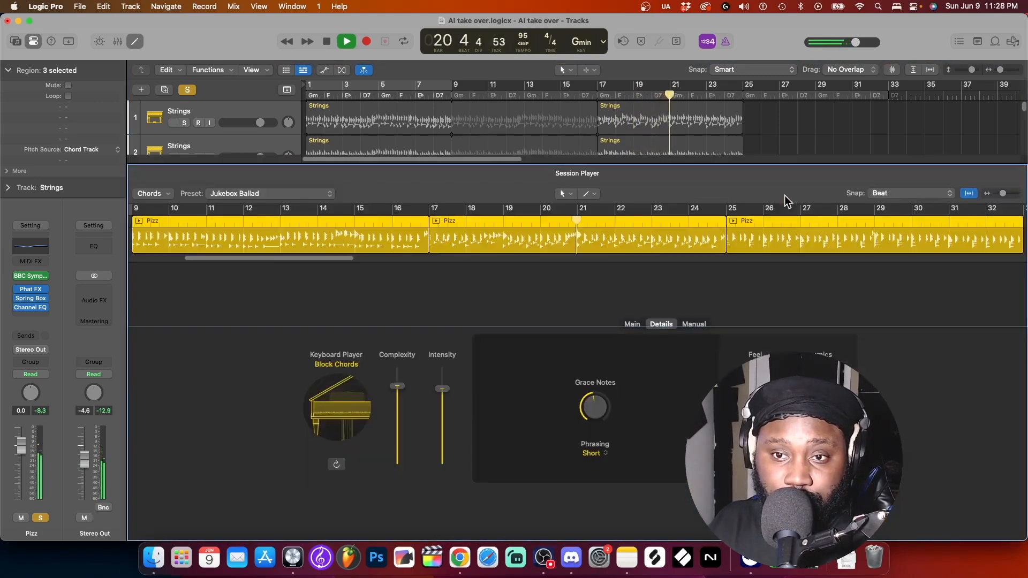
left_click(635, 324)
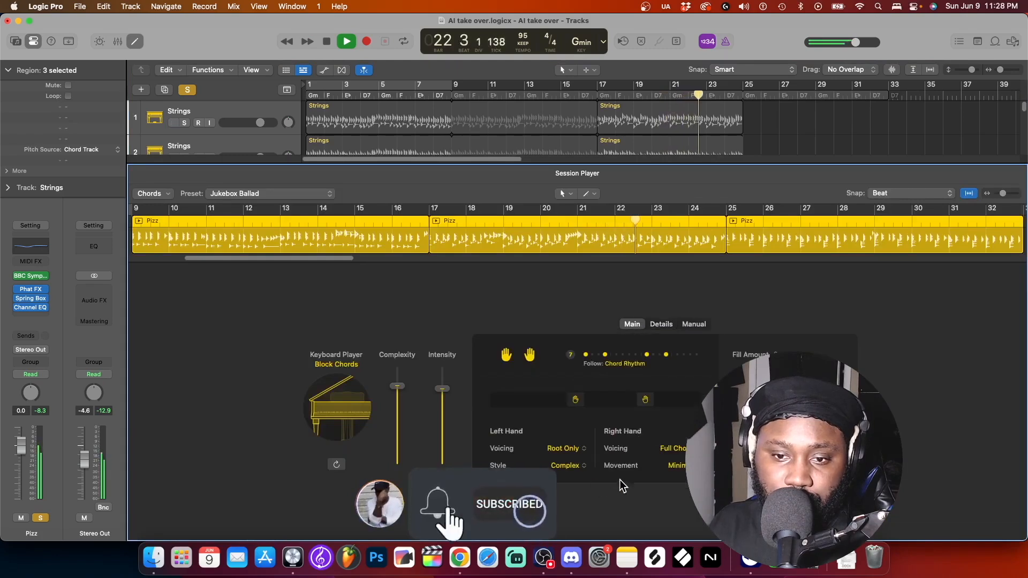
key("p")
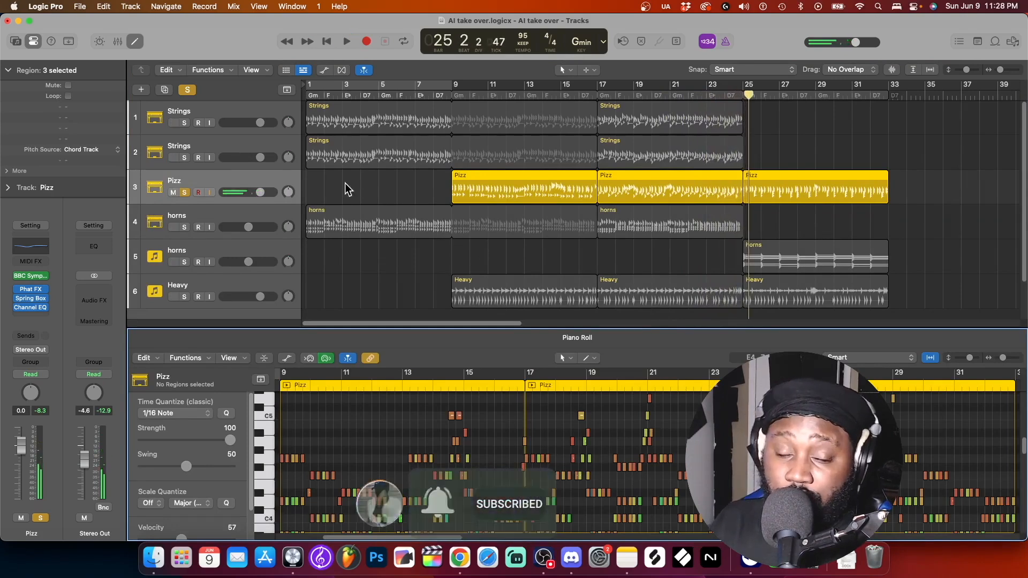
Turn off solo on the Pizz track and review the Heavy track's Main and Details drummer settings.
left_click(184, 193)
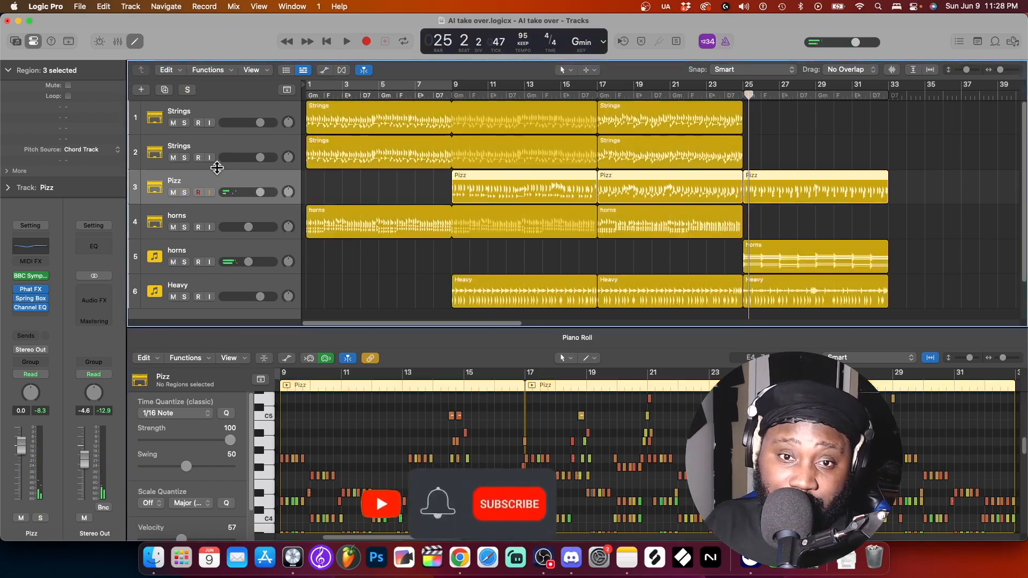
left_click(217, 281)
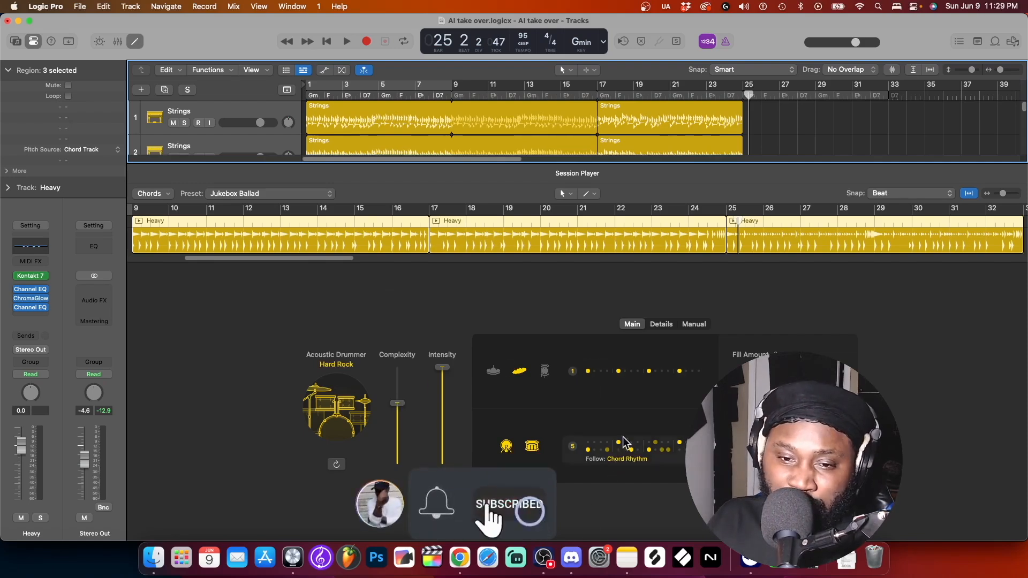
left_click(668, 325)
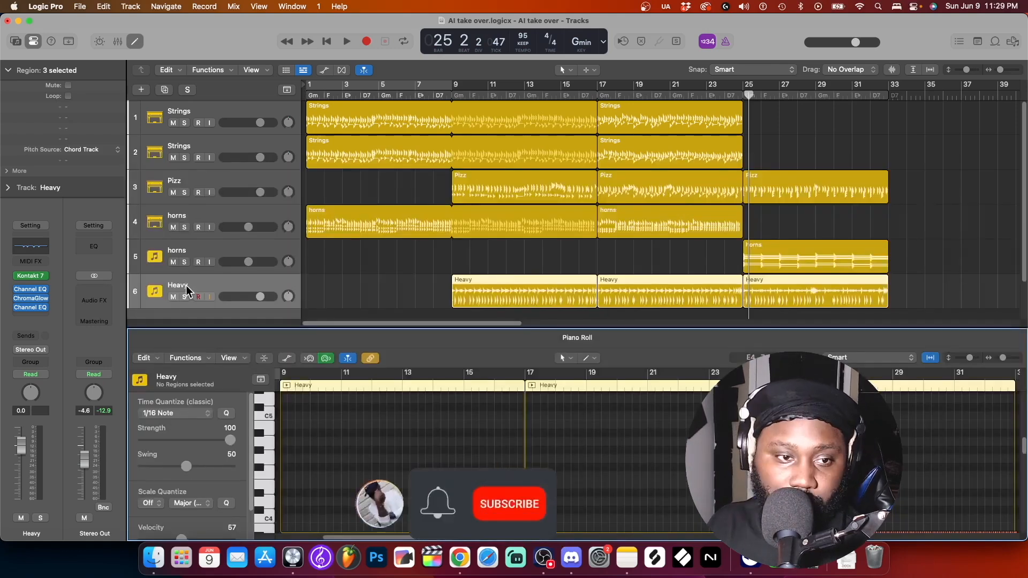
Solo the Heavy track, inspect its Kontakt 7 instrument while playing from bar 9, and close the instrument window.
left_click(184, 297)
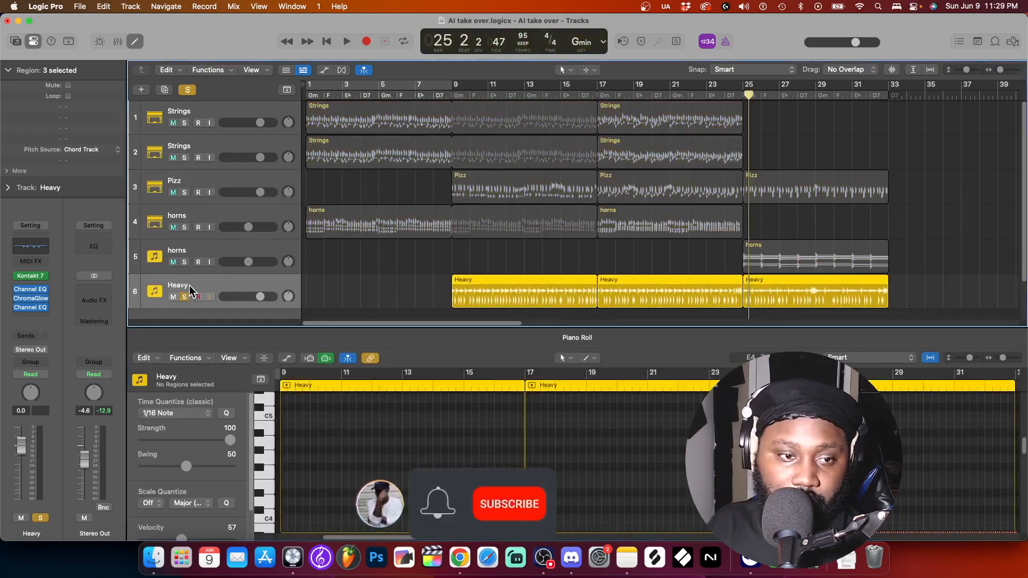
left_click(452, 91)
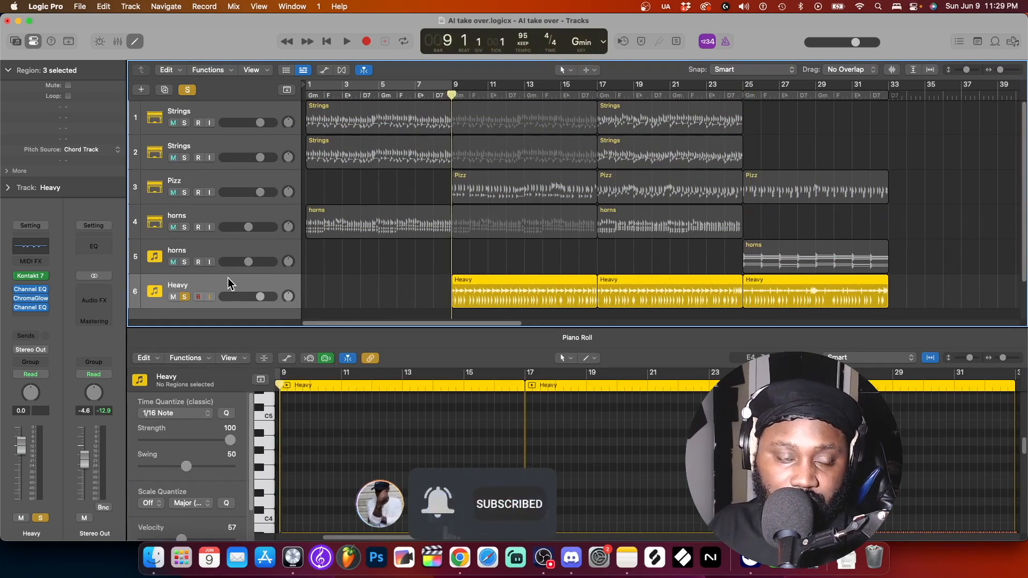
left_click(29, 276)
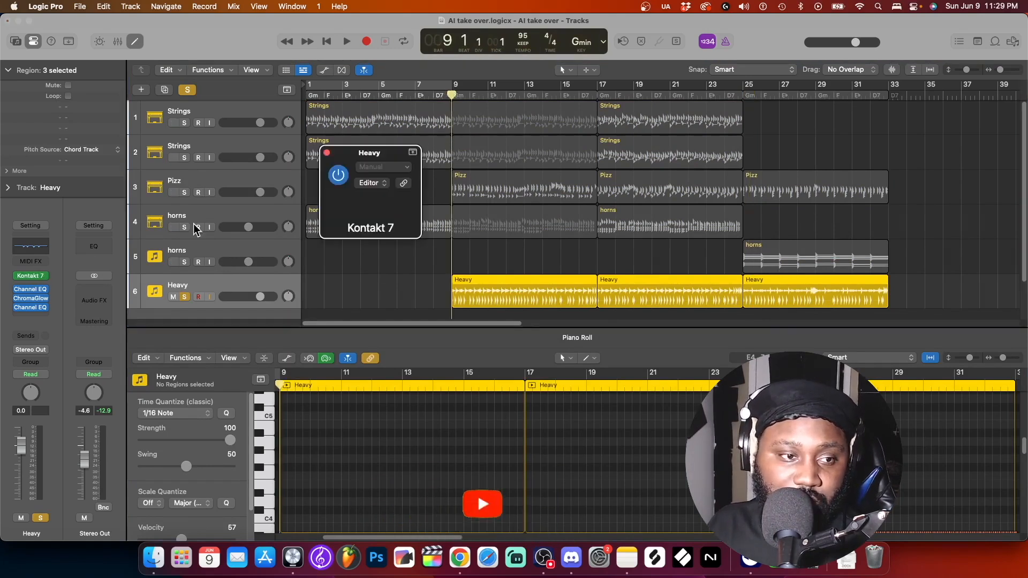
left_click(378, 177)
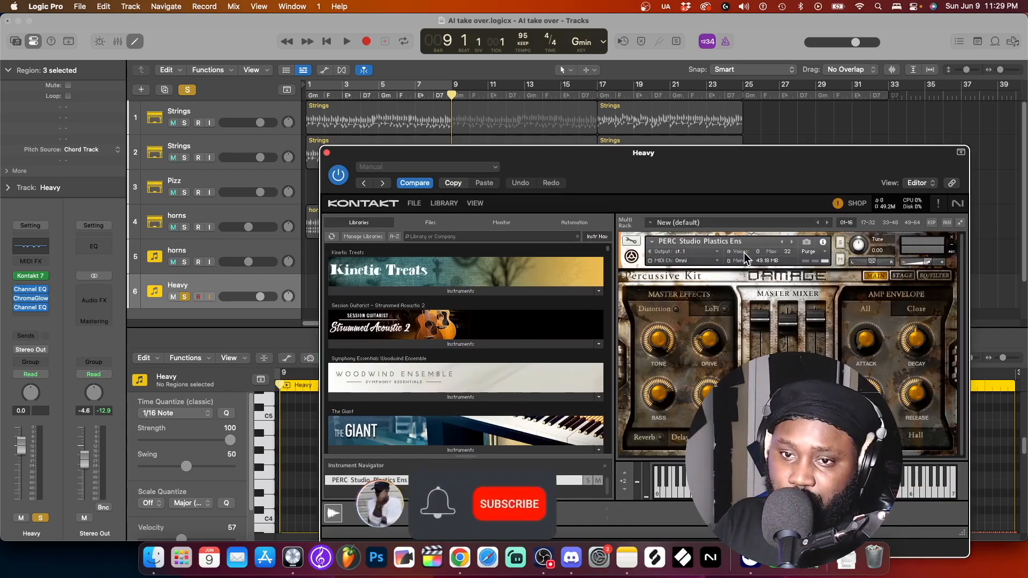
key("space")
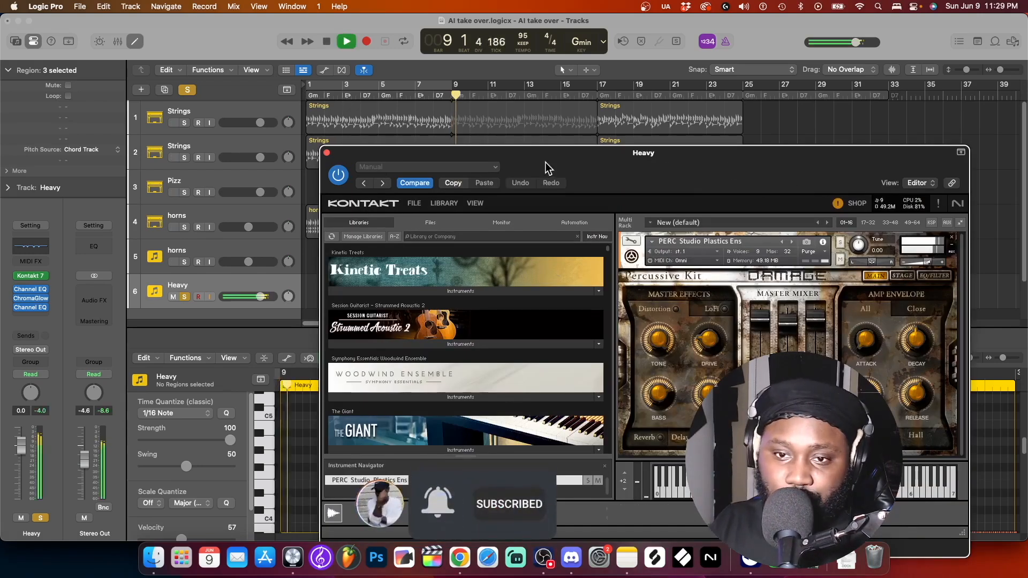
left_click(326, 153)
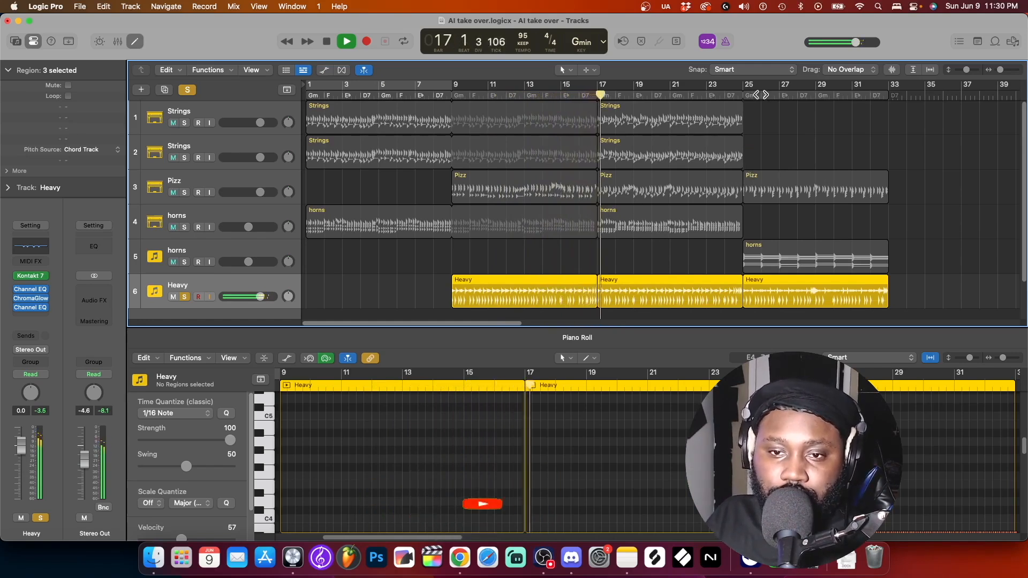
Play the Heavy track's third region from around bar 25 and open its Session Player Details settings.
left_click(738, 94)
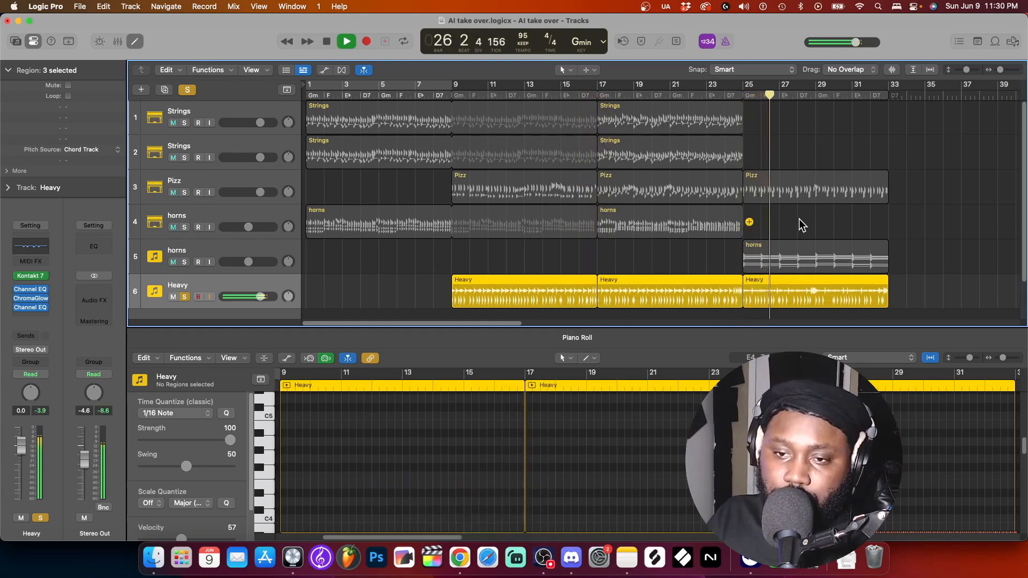
left_click_drag(776, 298, 778, 300)
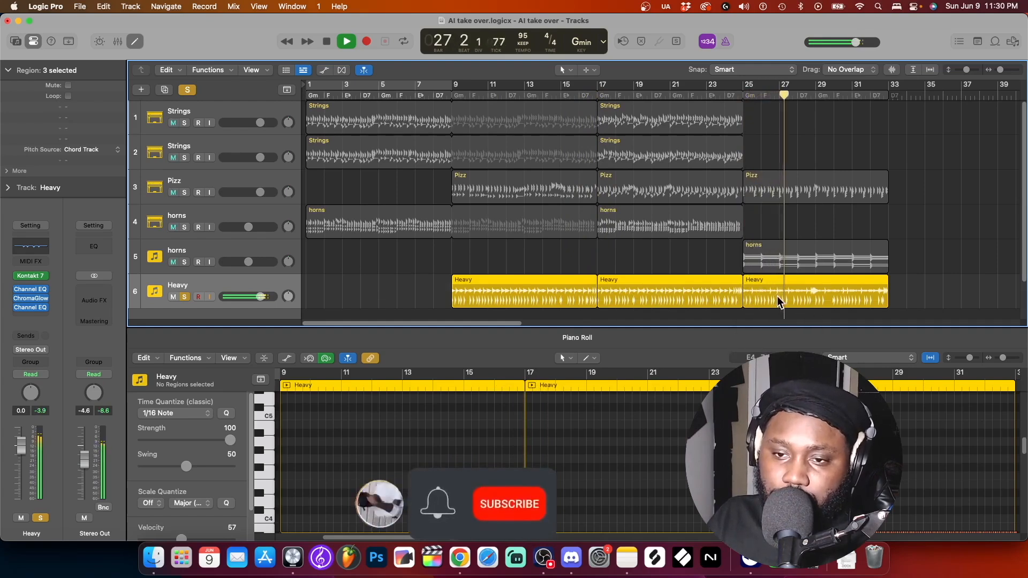
double_click(777, 297)
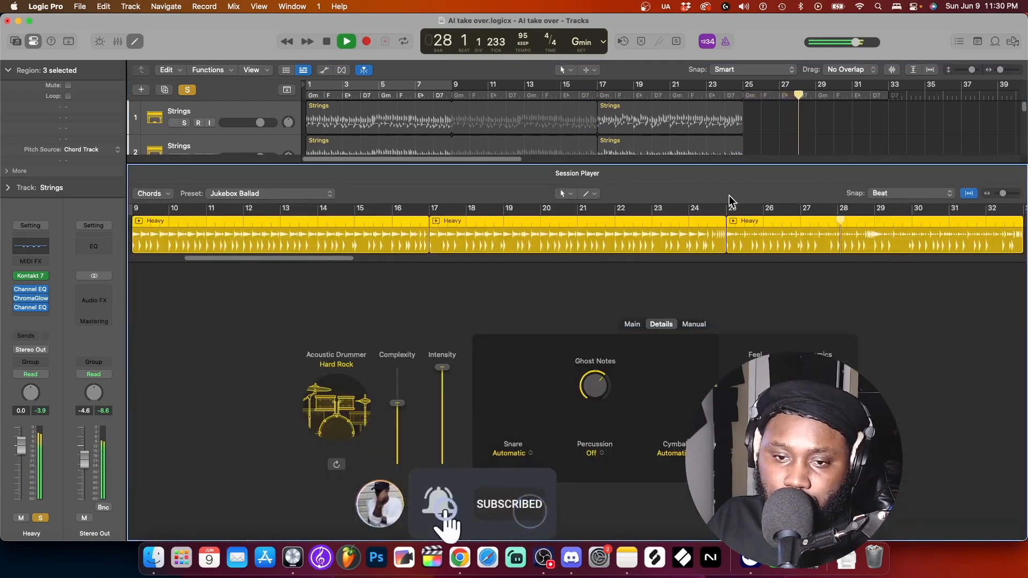
Review the Heavy regions' Main drummer settings and Piano Roll notes, replaying the part from around bar 27.
left_click(635, 325)
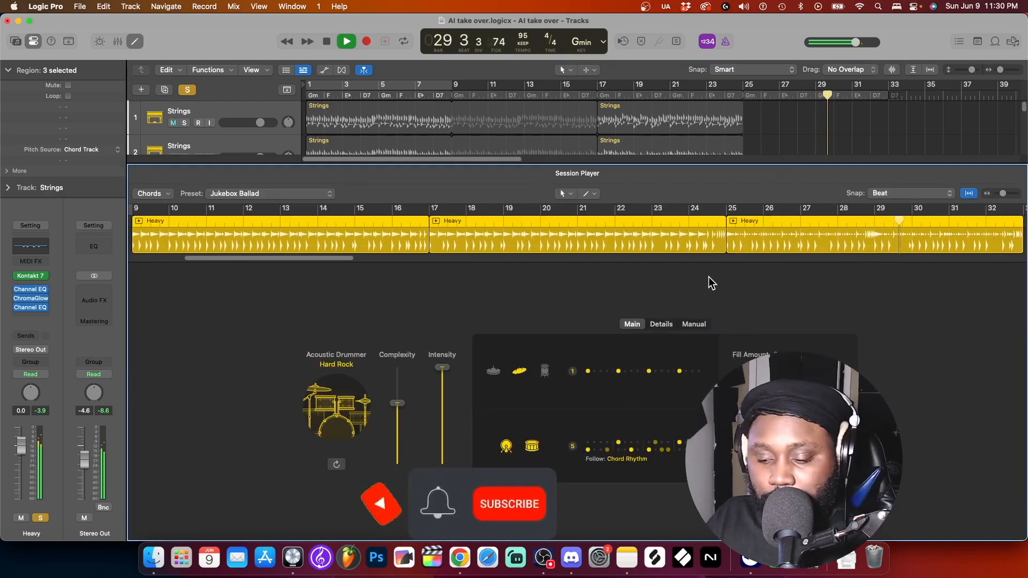
key("p")
key("space")
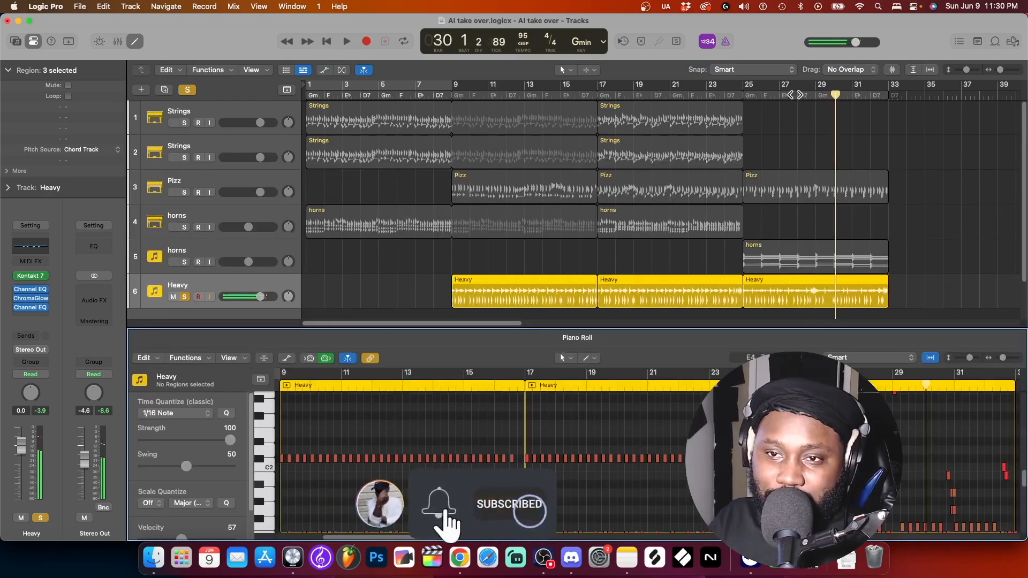
left_click(795, 96)
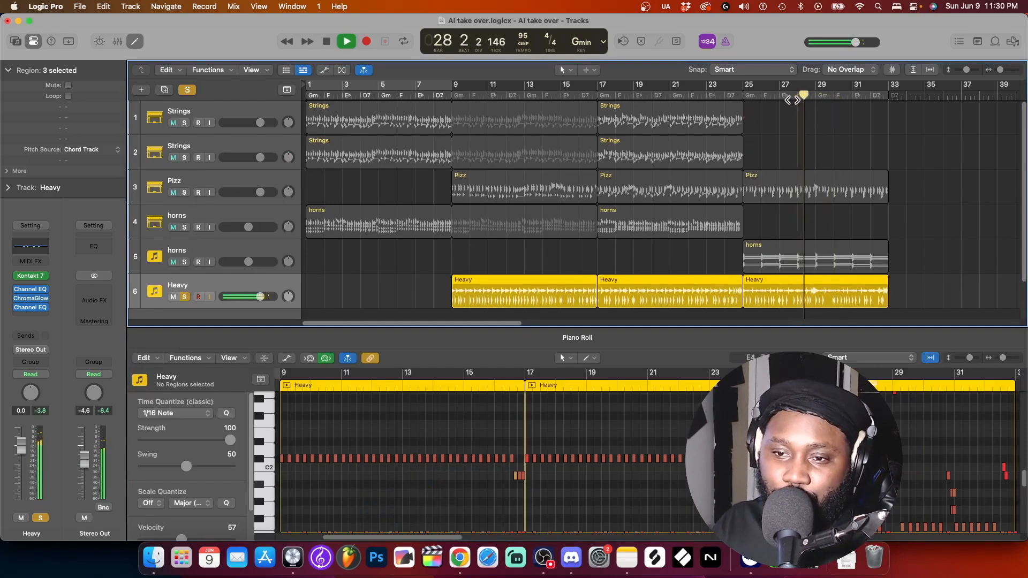
key("space")
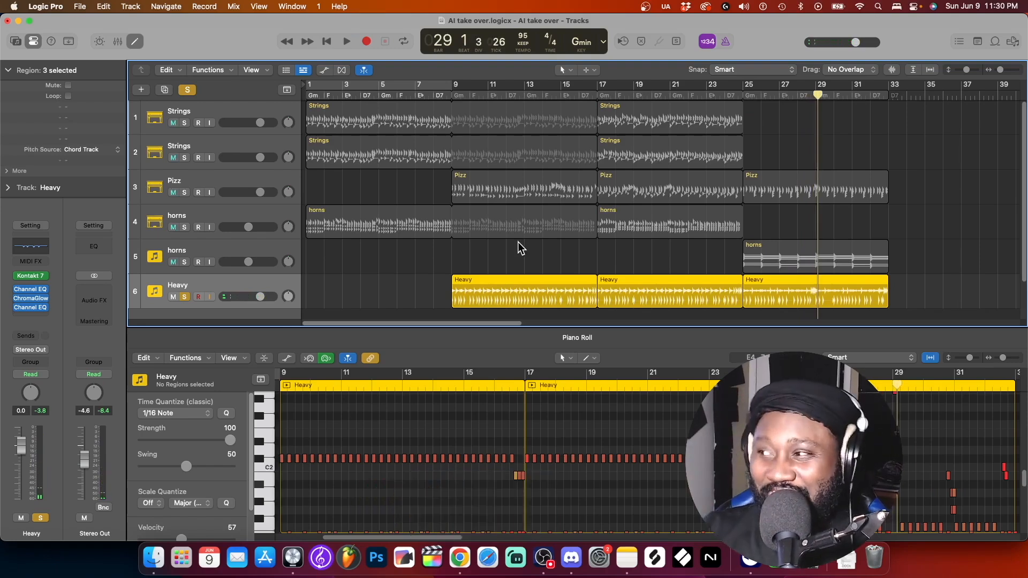
Switch the solo from the Heavy track to the first horns track and return the playhead to bar 1.
left_click(184, 297)
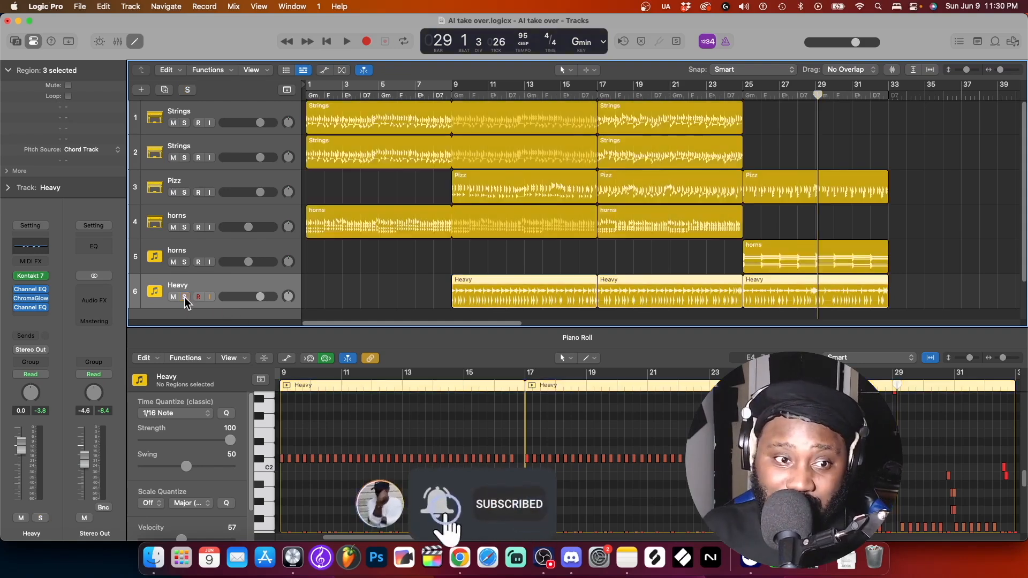
left_click(184, 228)
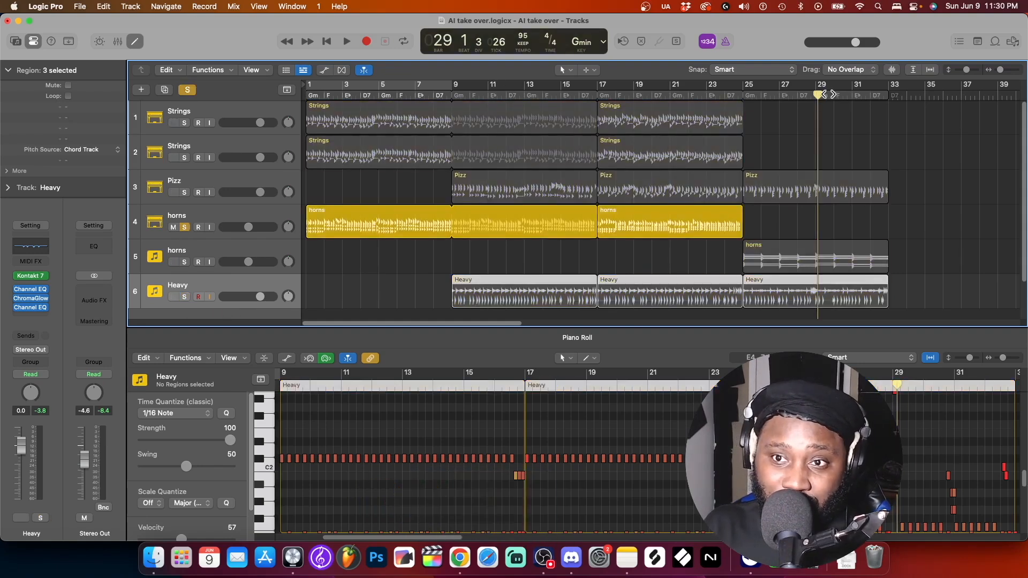
left_click_drag(825, 95, 239, 105)
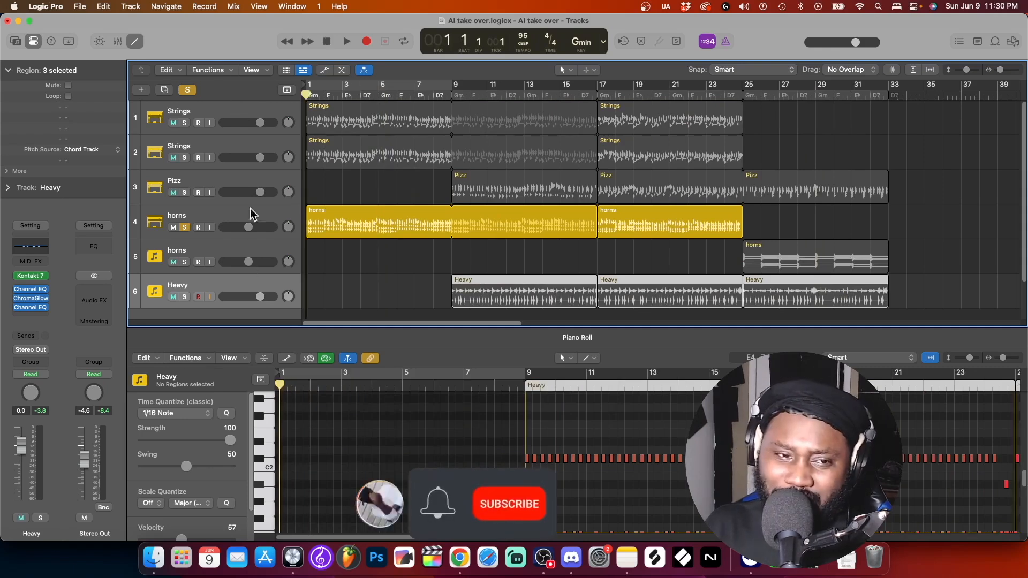
Review the first horns track's Main and Details keyboard player settings and examine its Piano Roll notes during playback.
left_click(239, 216)
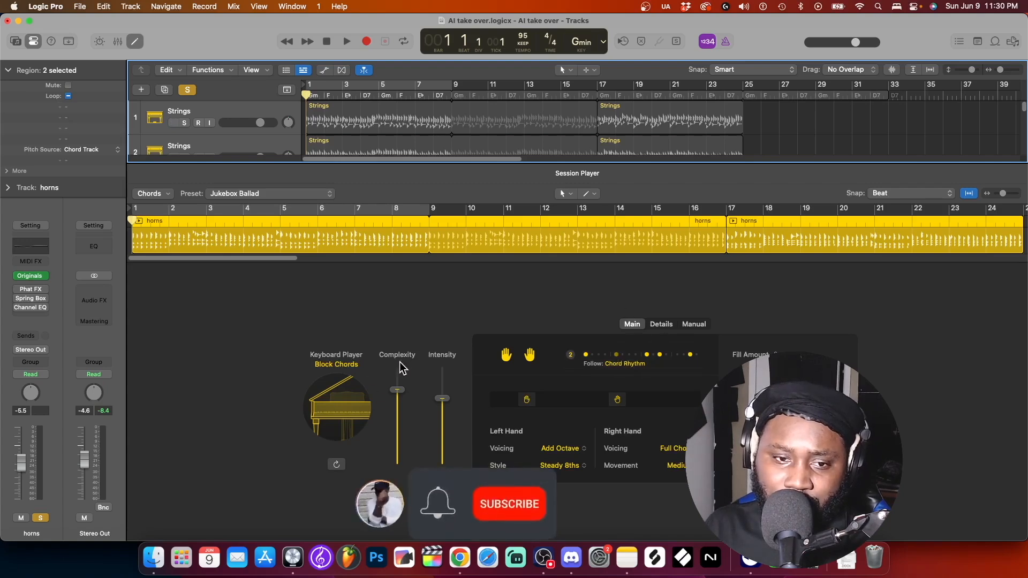
left_click(658, 324)
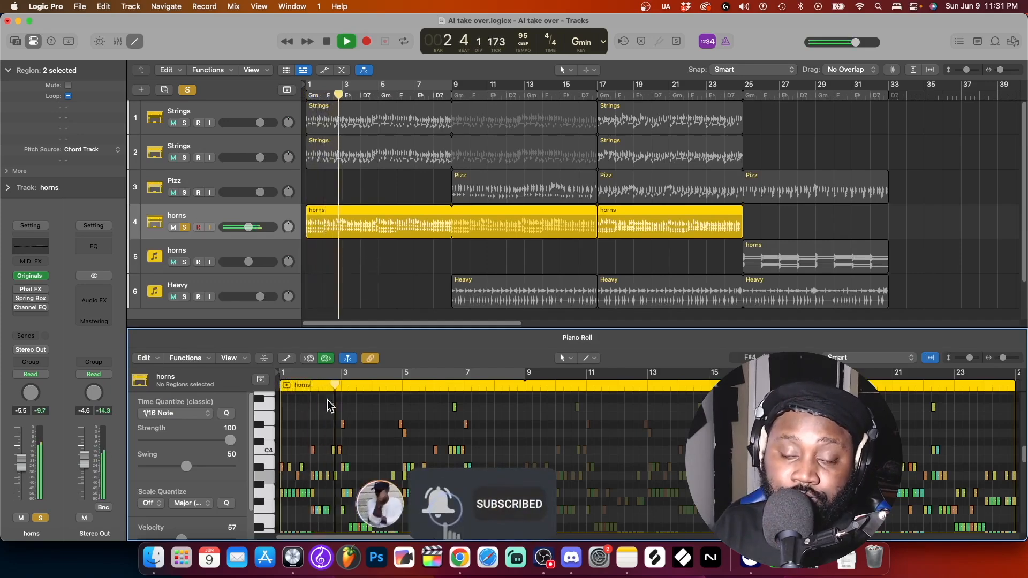
scroll(381, 497, "down", 1)
scroll(409, 463, "down", 2)
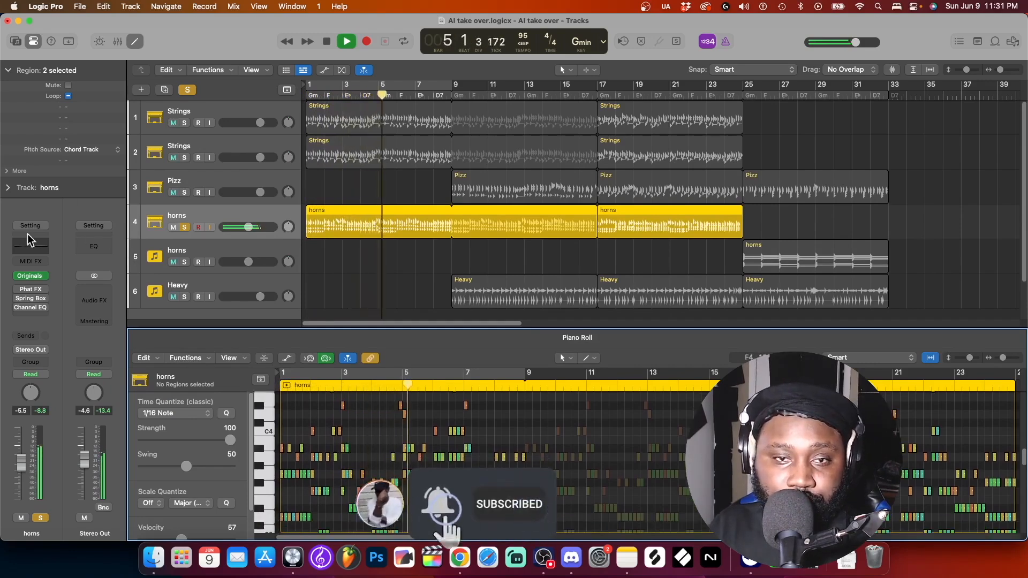
Stop playback and inspect the first horns track's Originals instrument, closing its plug-in window.
key("space")
left_click(30, 275)
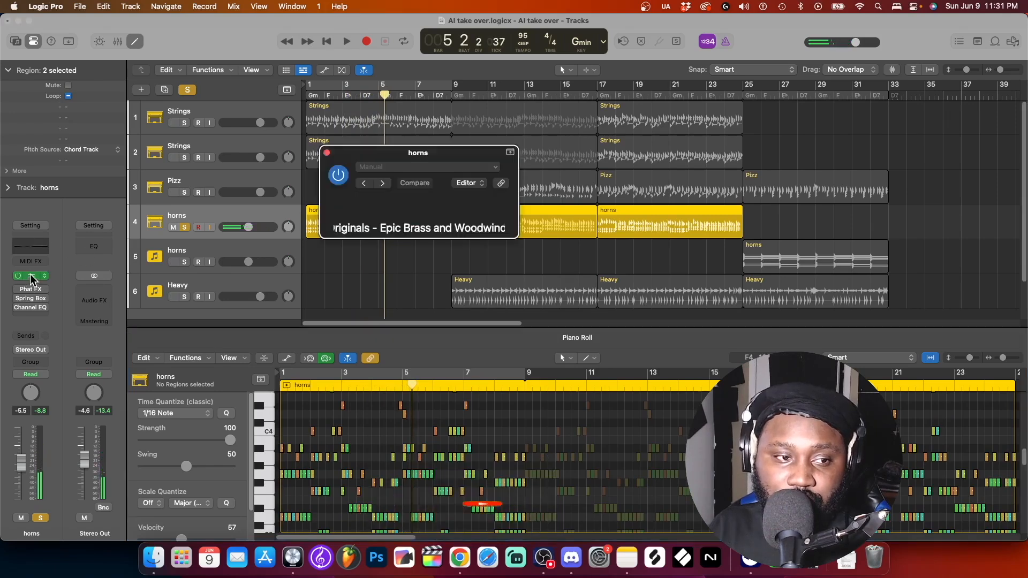
left_click(326, 153)
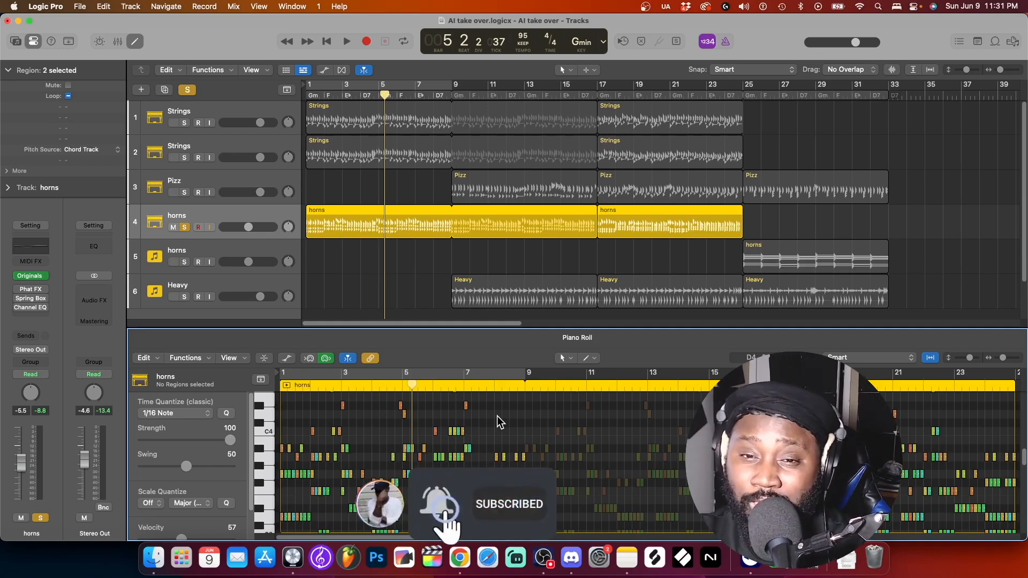
Play the soloed horns part from bar 5 through to around bar 18 and turn off its solo.
key("space")
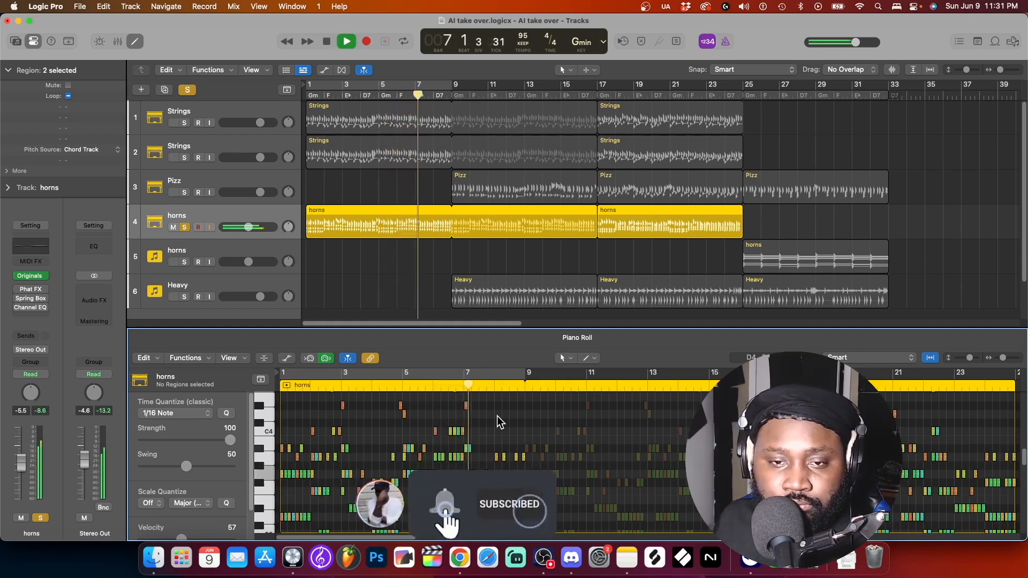
left_click(184, 227)
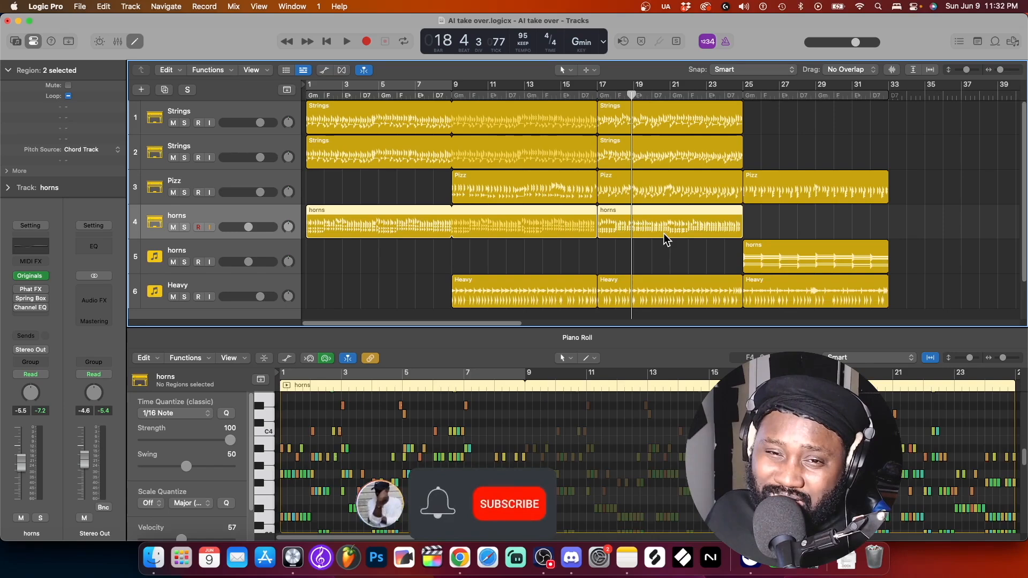
scroll(557, 268, "down", 2)
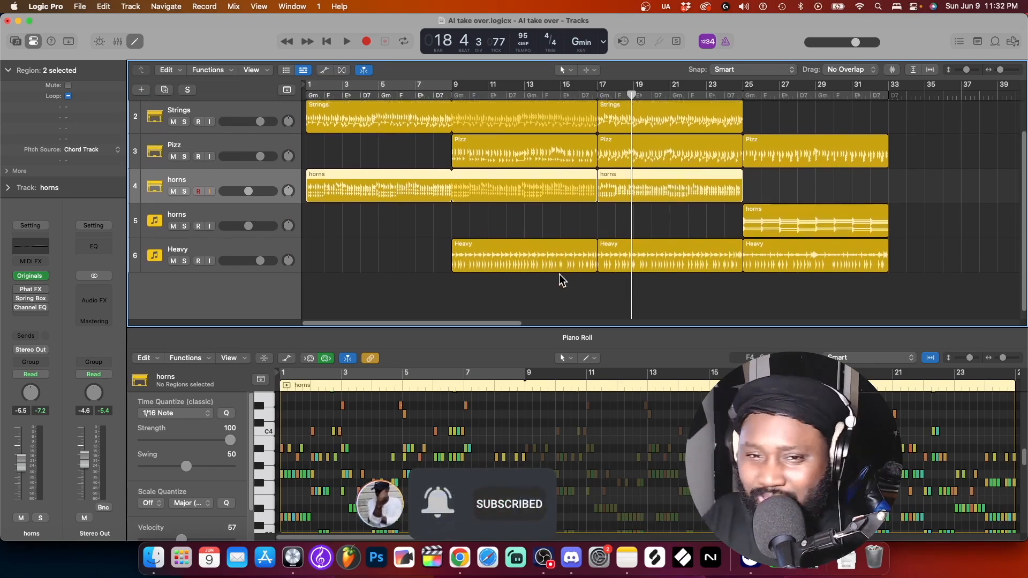
scroll(558, 274, "down", 1)
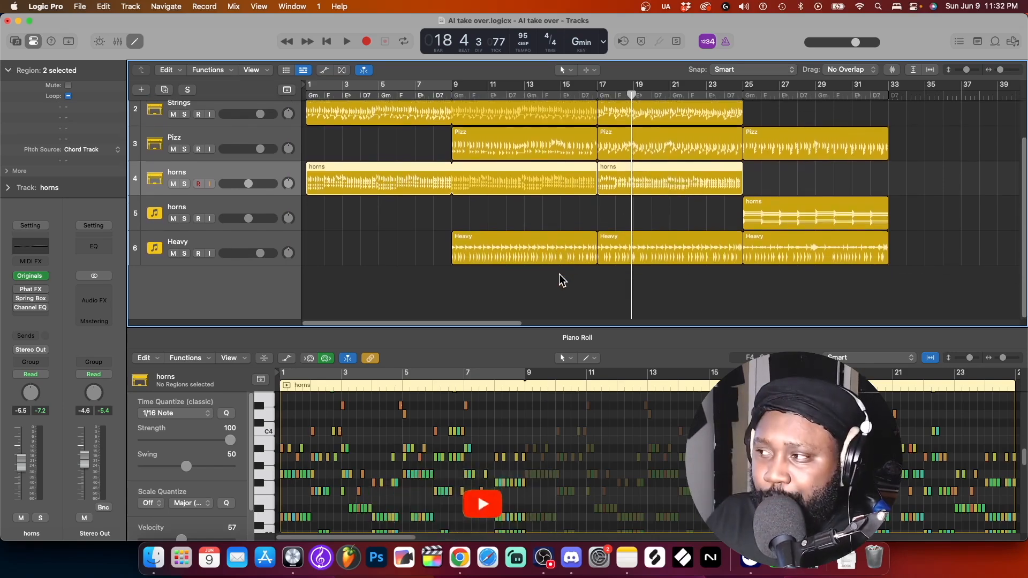